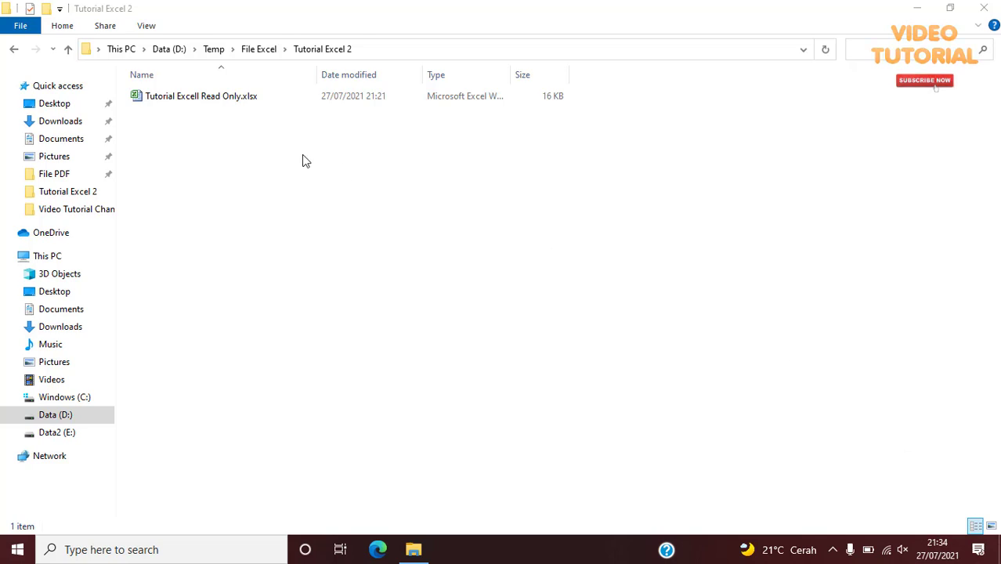
# Step: Open the original workbook as read-only and zoom the sheet to 87%
pyautogui.doubleClick(196, 98)
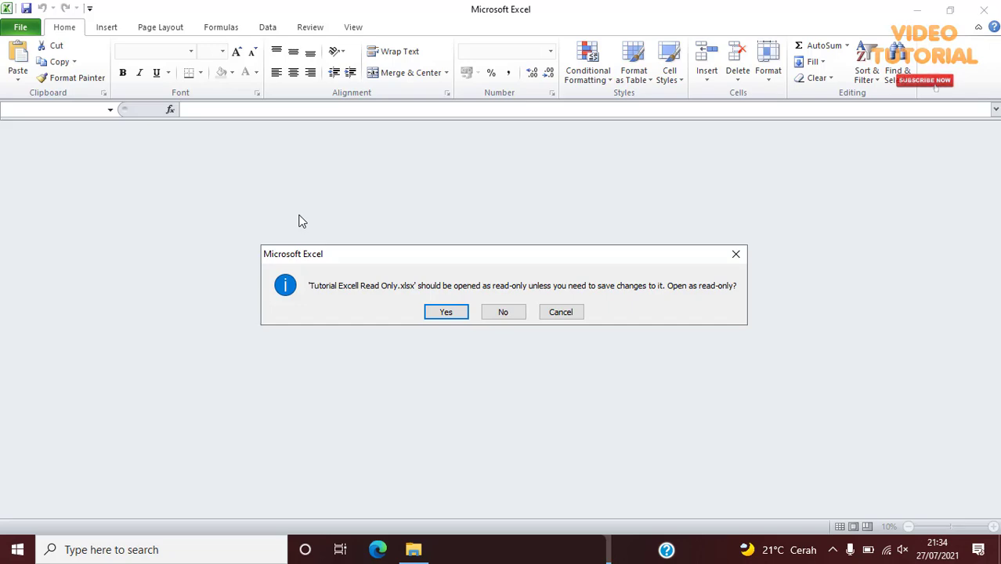
pyautogui.click(434, 314)
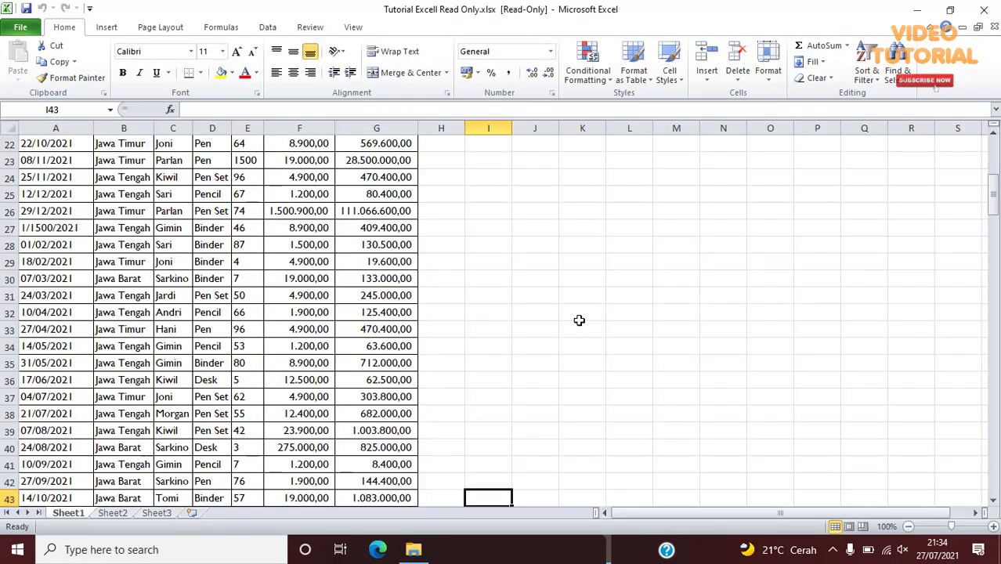
pyautogui.scroll(3, 579, 319)
pyautogui.scroll(4, 579, 320)
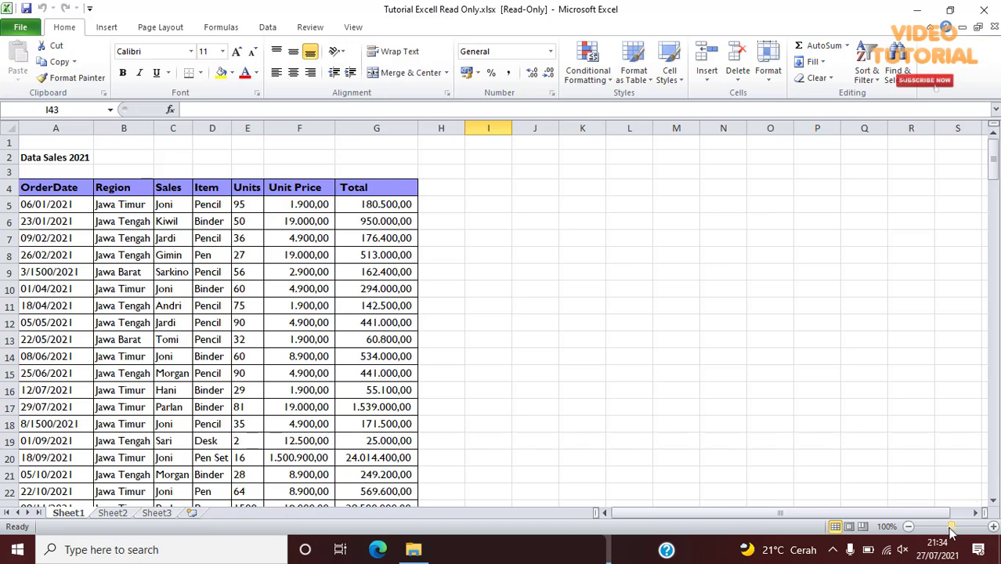
pyautogui.moveTo(950, 528); pyautogui.dragTo(945, 528)
# Step: Change F5's Unit Price to 2000, making G5's Total 190.000,00
pyautogui.click(323, 195)
pyautogui.click(259, 193)
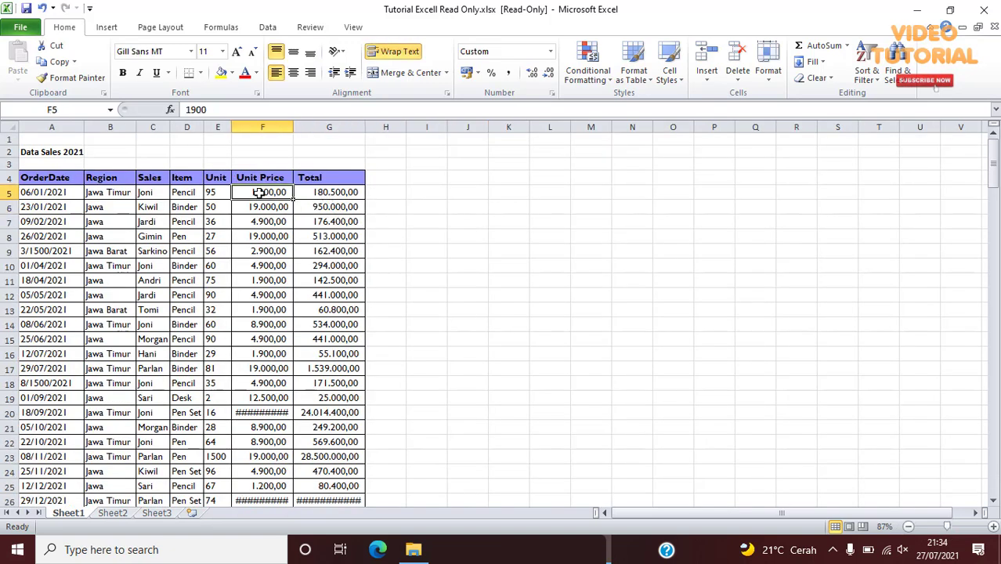
pyautogui.write('200')
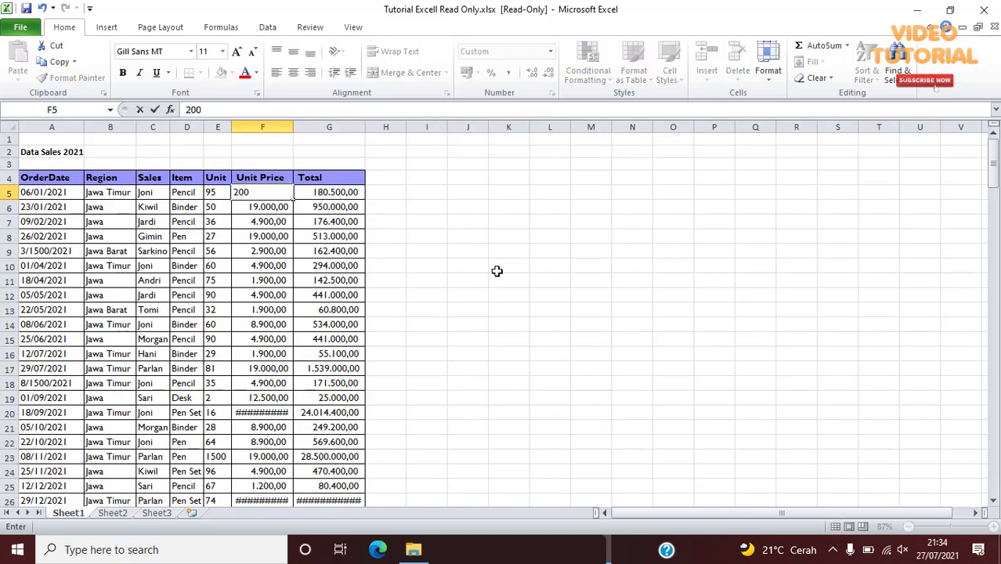
pyautogui.write('0')
pyautogui.press('Return')
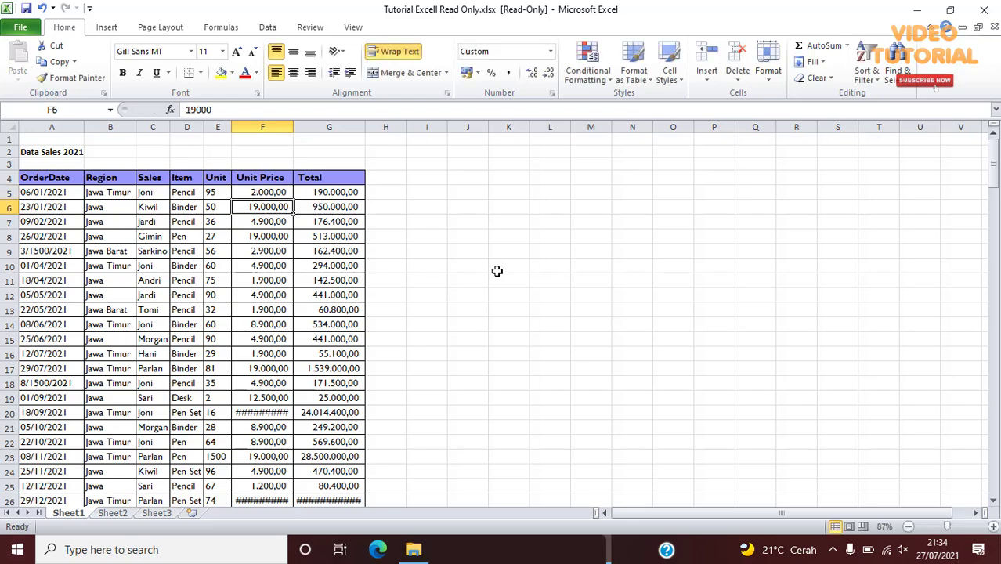
# Step: Save the edits as Copy of Tutorial Excell Read Only.xlsx in the same folder, then close Excel
pyautogui.click(25, 9)
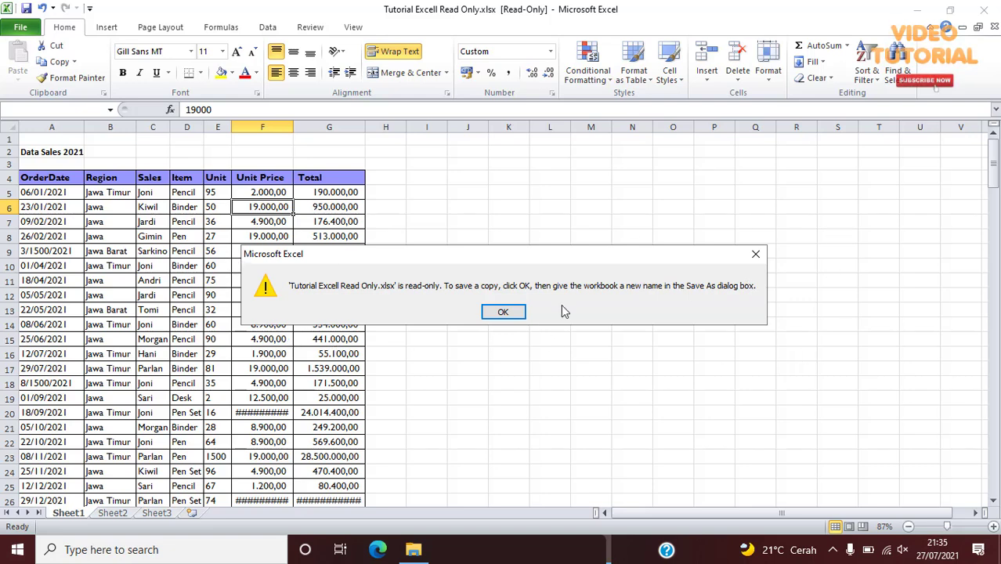
pyautogui.click(503, 312)
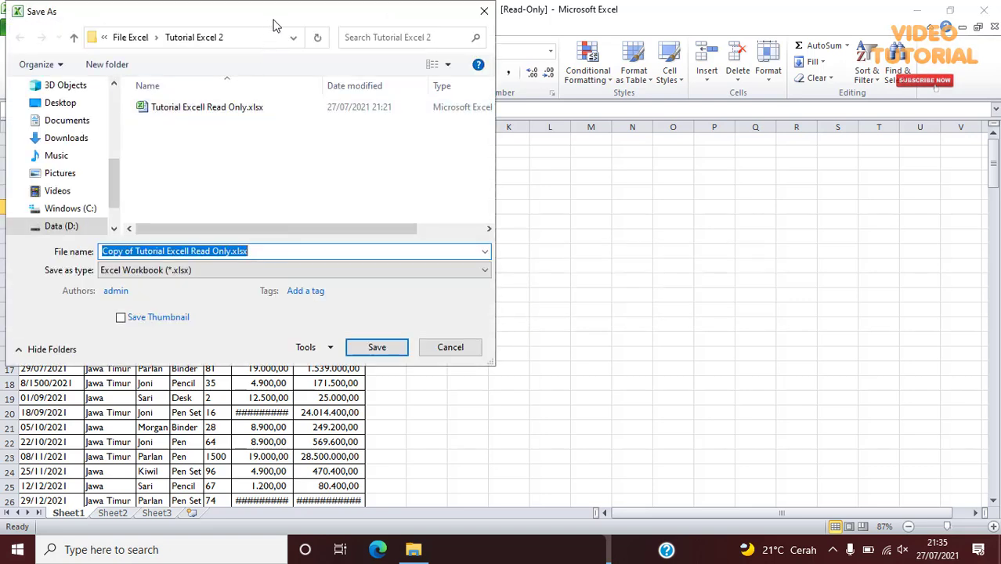
pyautogui.moveTo(273, 21); pyautogui.dragTo(418, 74)
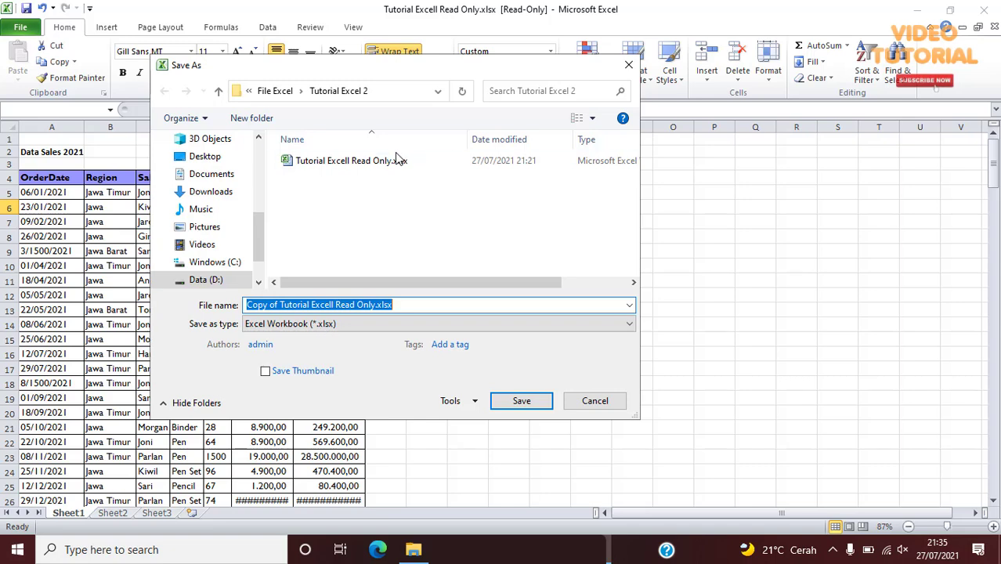
pyautogui.click(523, 401)
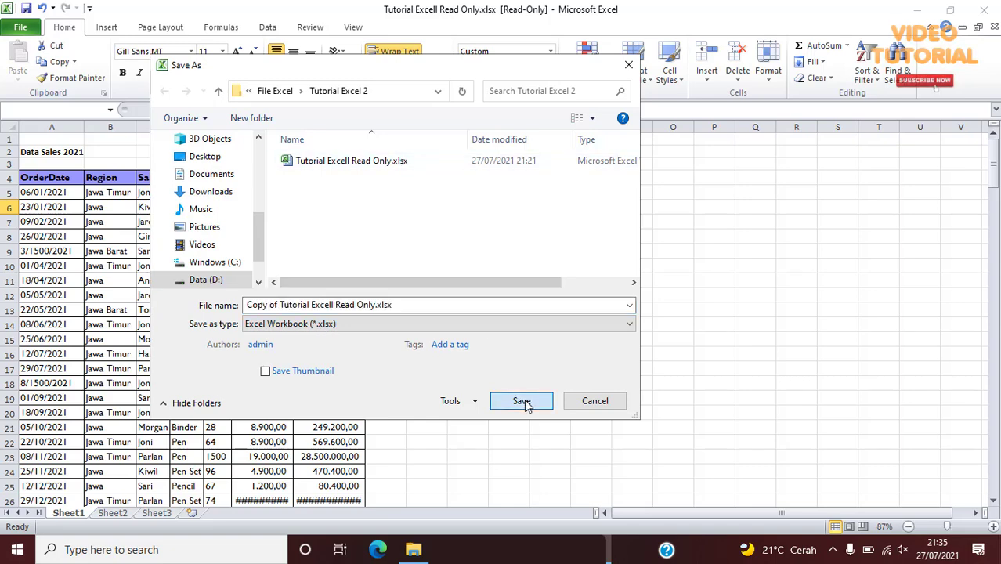
pyautogui.click(984, 10)
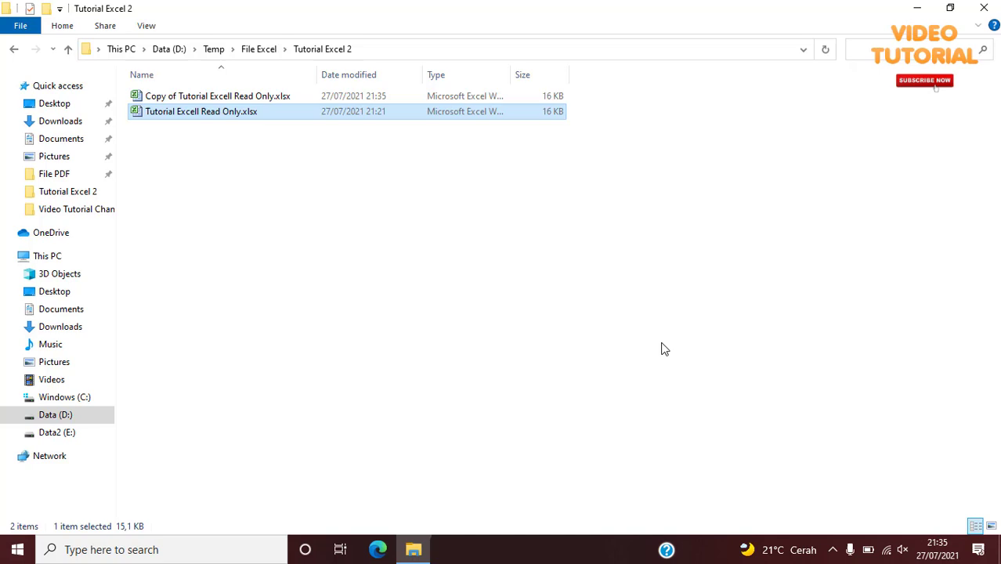
# Step: Reopen Copy of Tutorial Excell Read Only.xlsx read-only, then close it without saving
pyautogui.click(214, 97)
pyautogui.doubleClick(215, 97)
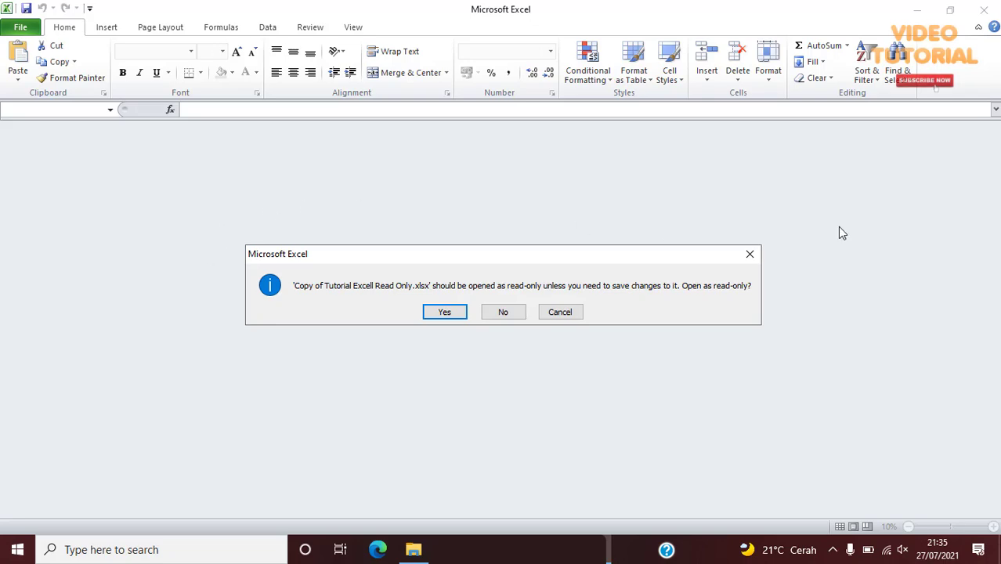
pyautogui.press('Return')
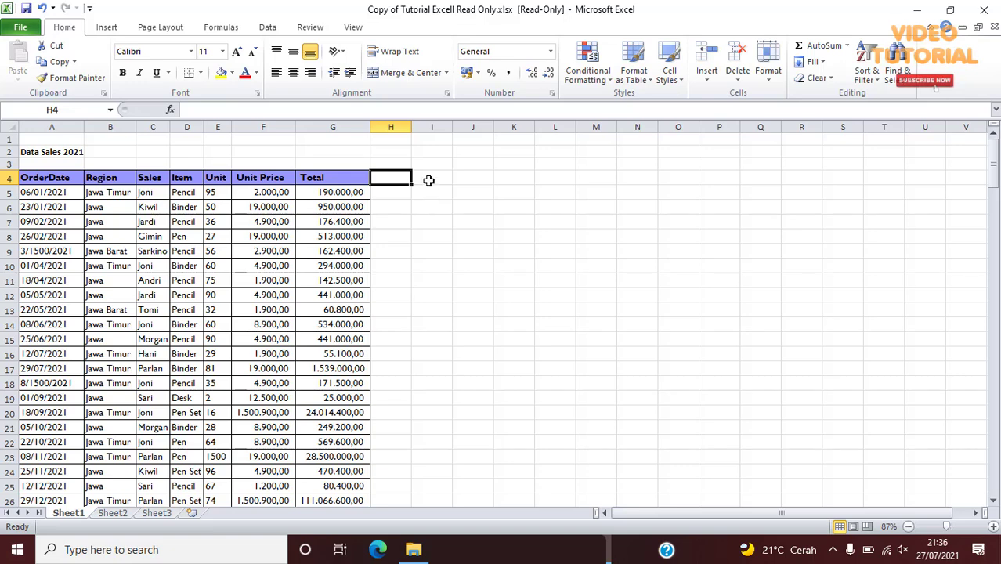
pyautogui.click(429, 180)
pyautogui.click(984, 9)
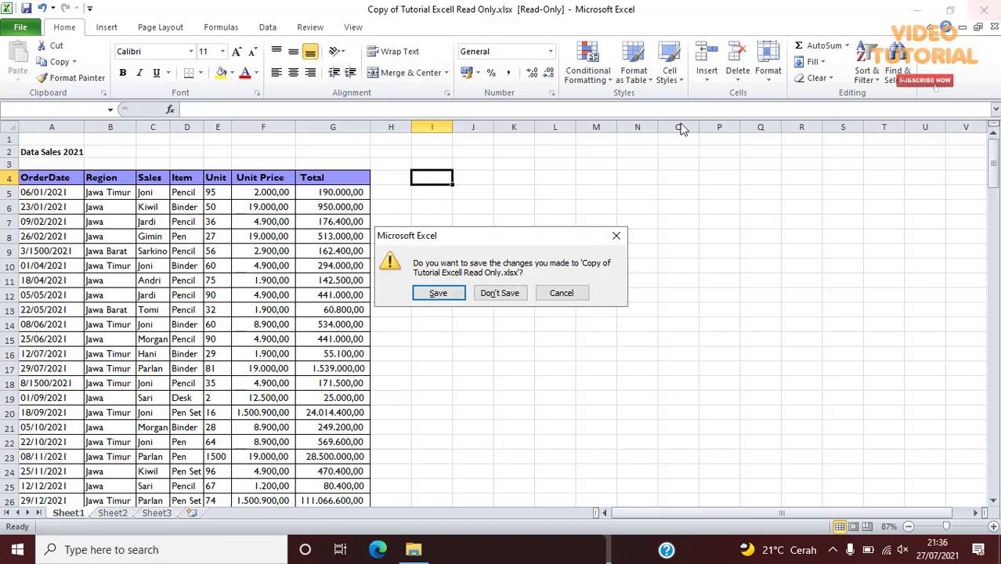
pyautogui.click(477, 295)
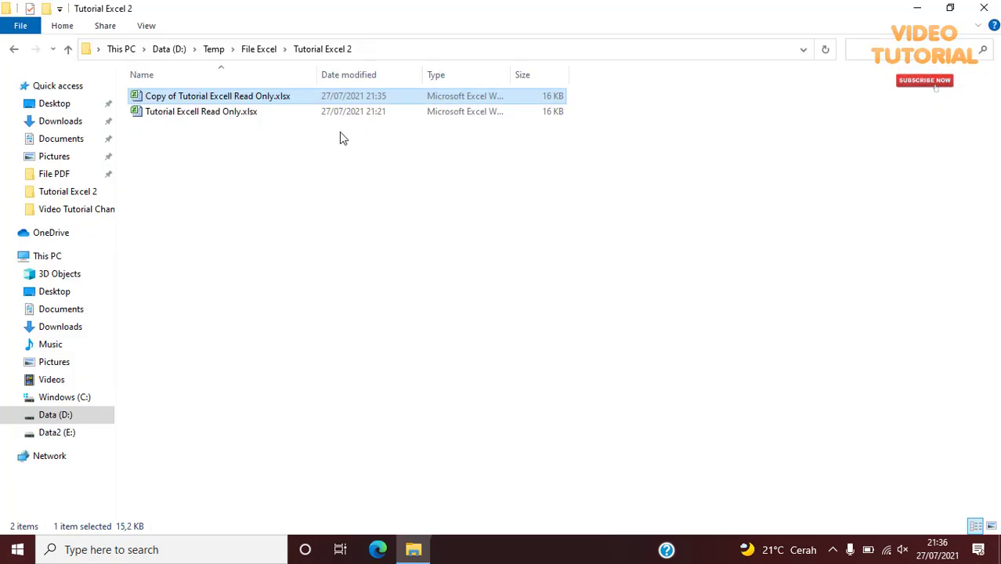
pyautogui.click(235, 113)
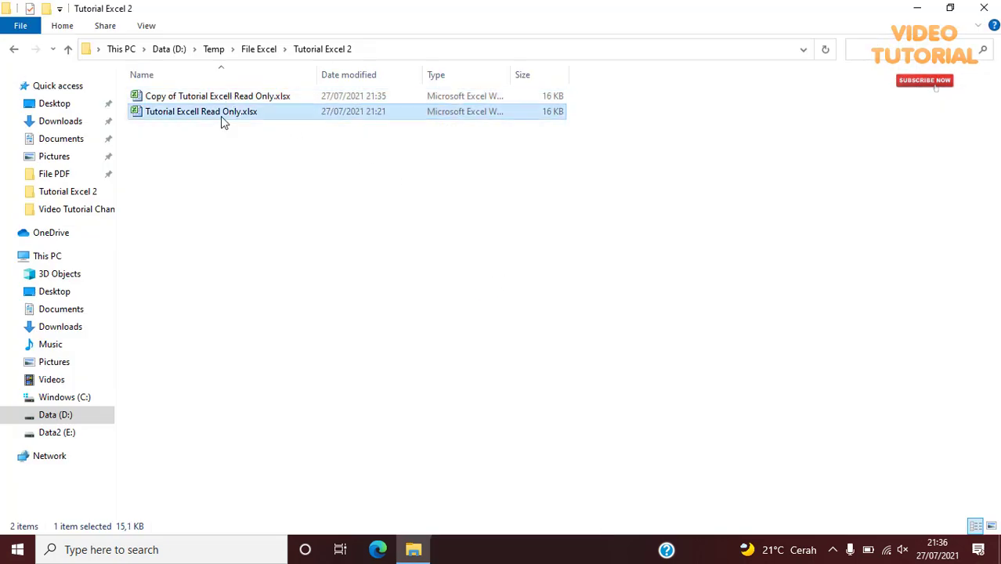
pyautogui.press('Up')
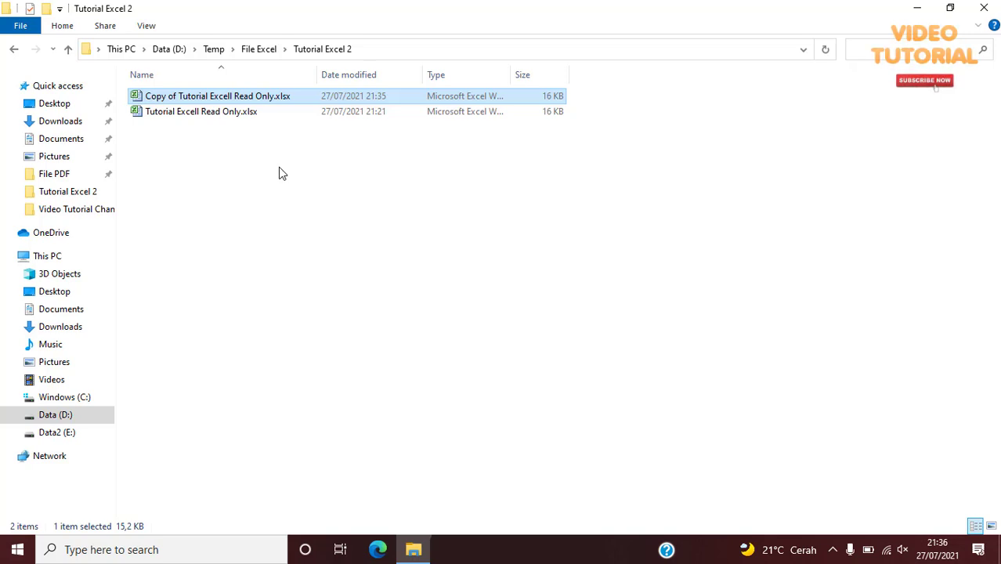
pyautogui.click(232, 115)
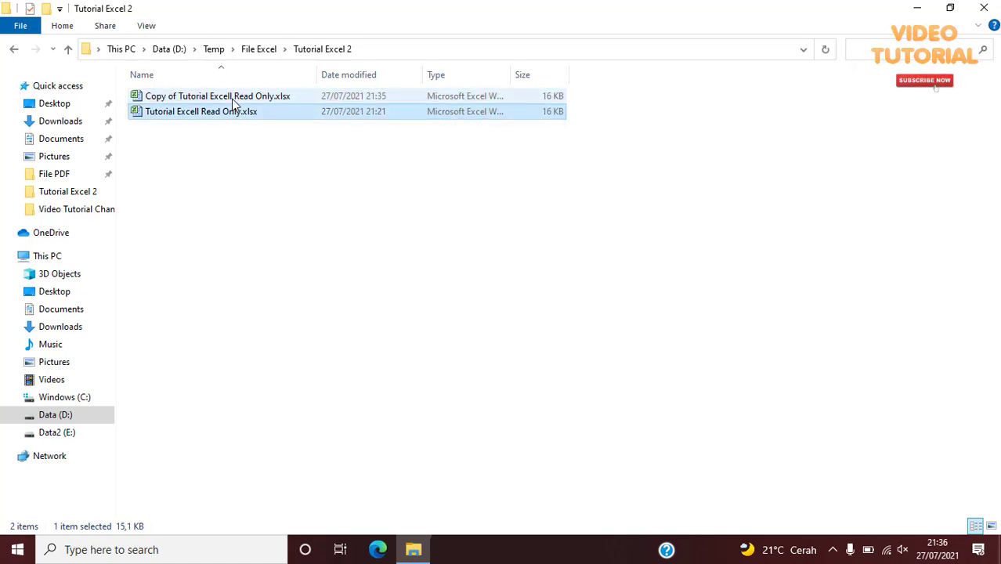
pyautogui.click(233, 100)
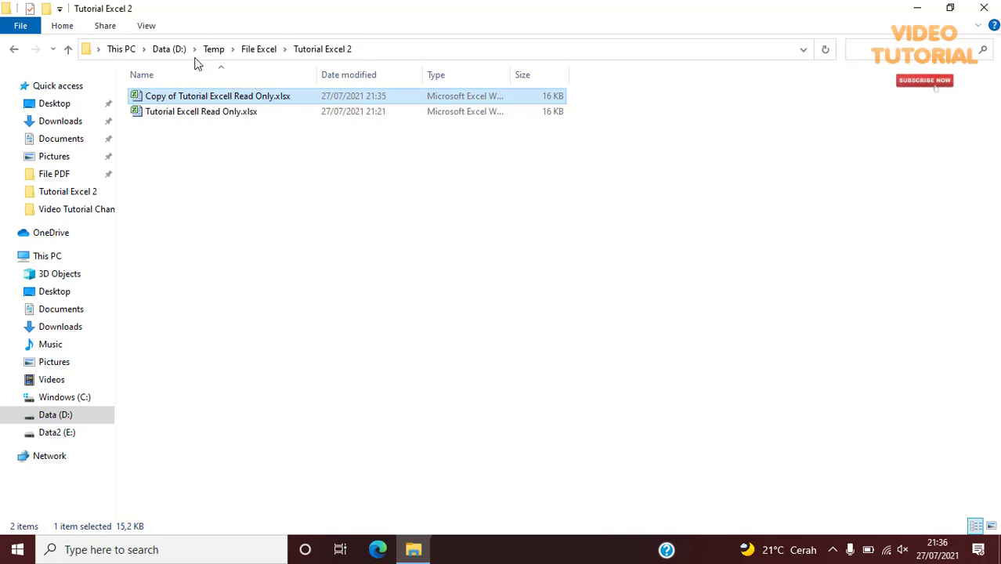
pyautogui.click(148, 26)
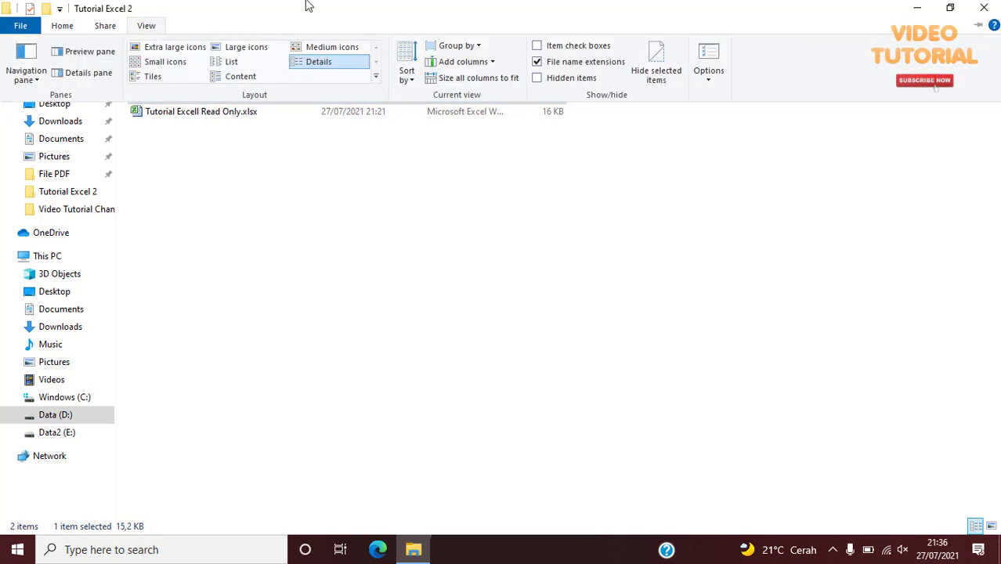
pyautogui.click(538, 61)
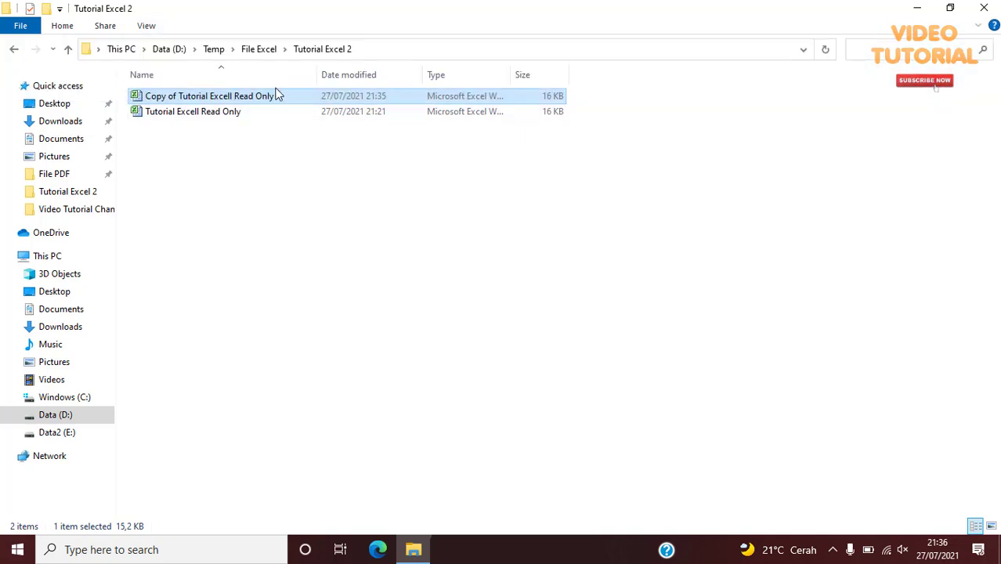
pyautogui.click(152, 27)
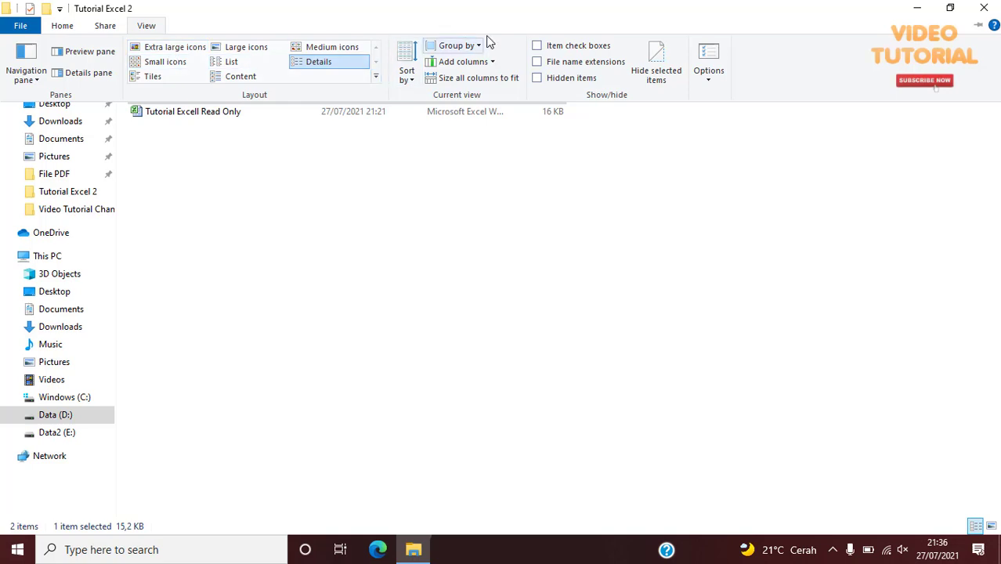
pyautogui.click(538, 62)
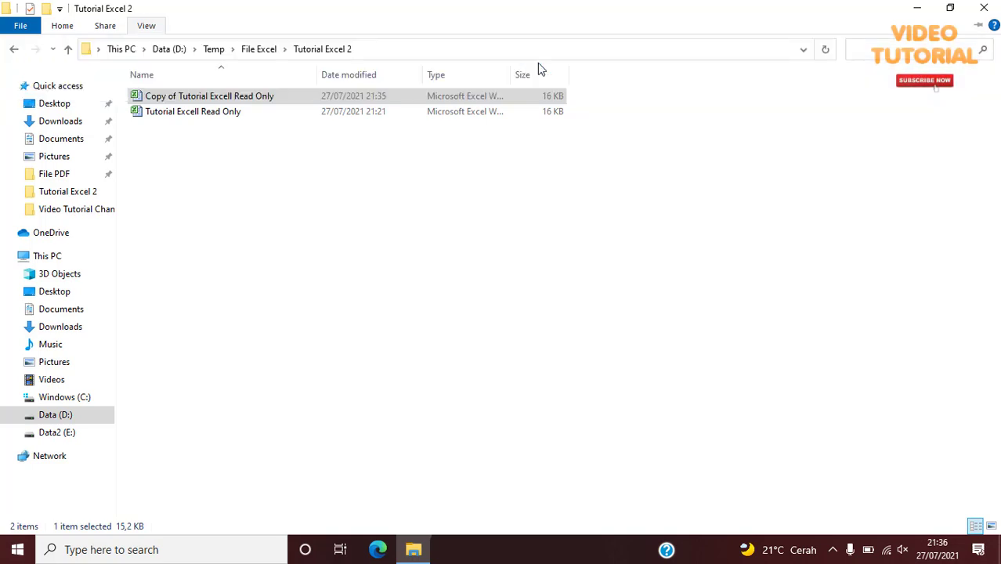
# Step: Rename the copy's extension from .xlsx to .rar and confirm the extension change
pyautogui.rightClick(290, 98)
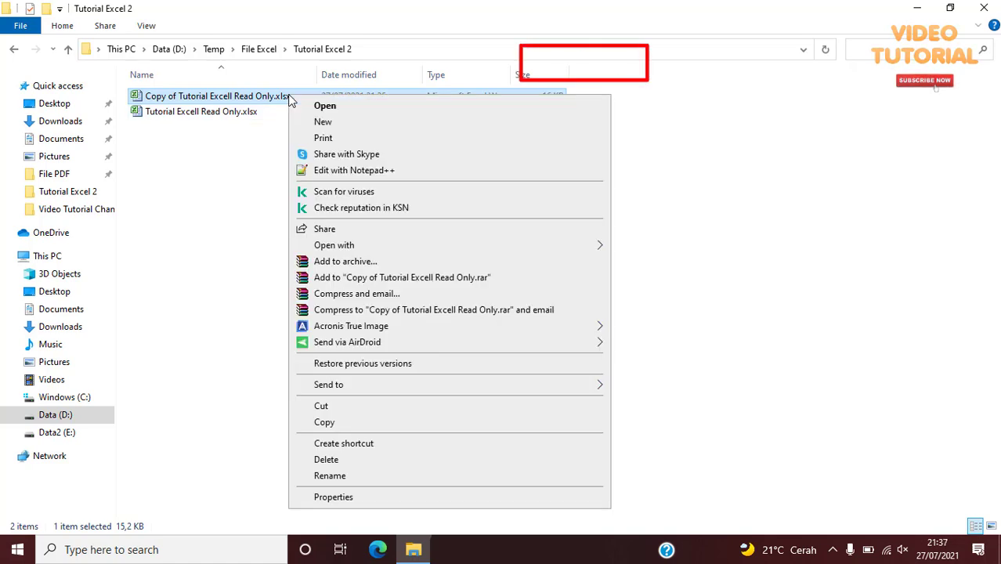
pyautogui.click(385, 475)
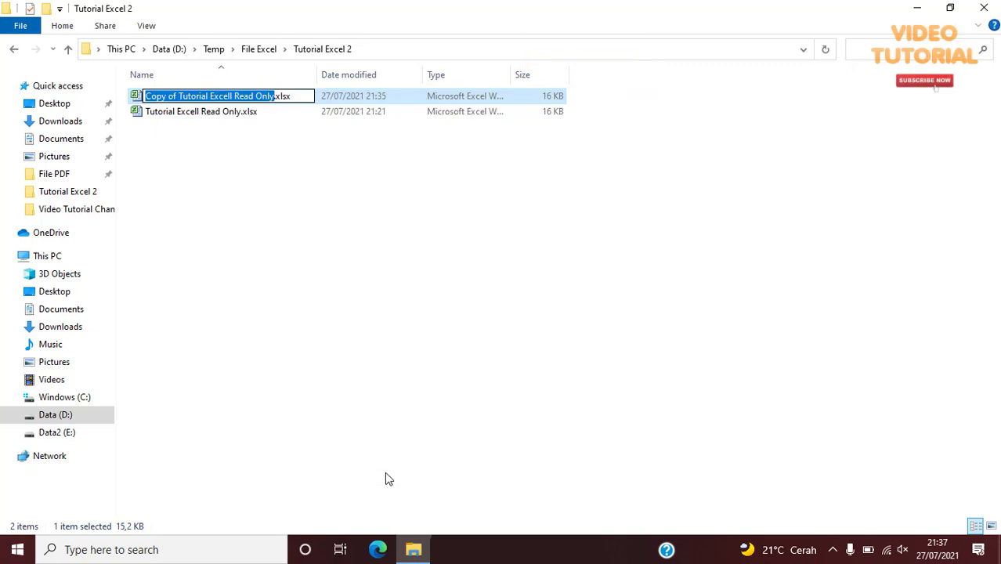
pyautogui.click(303, 96)
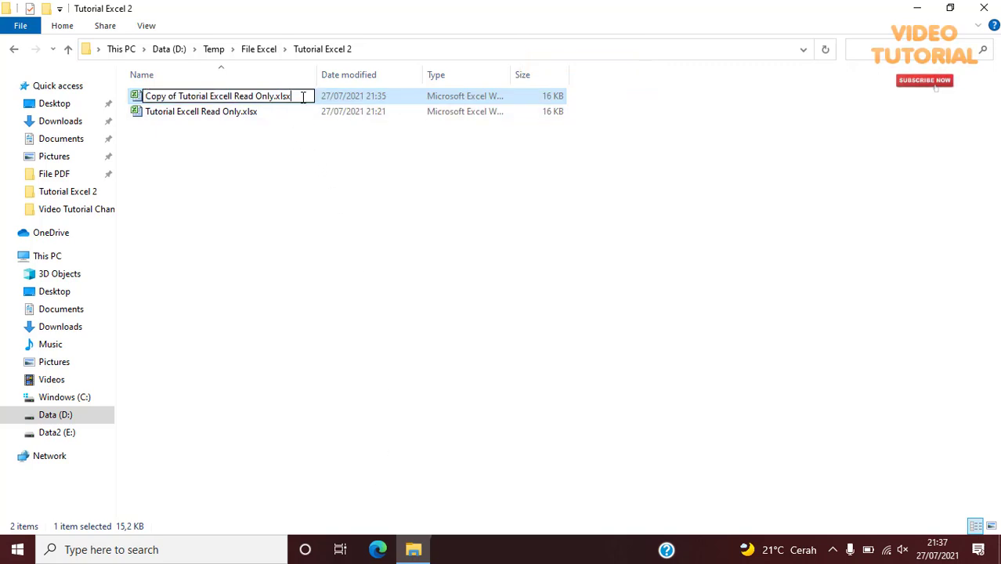
pyautogui.press('BackSpace')
pyautogui.press('BackSpace')
pyautogui.press('BackSpace')
pyautogui.press('BackSpace')
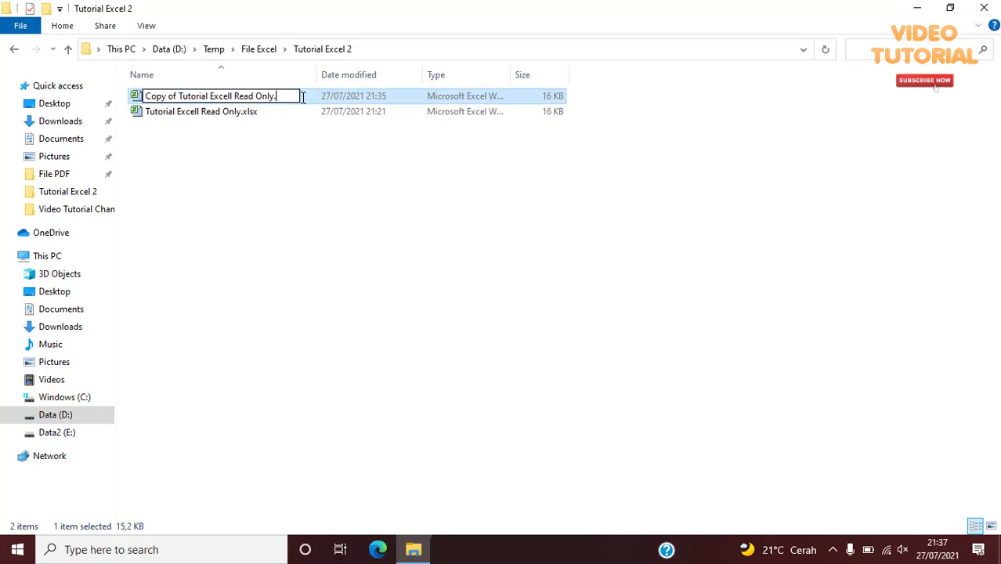
pyautogui.write('rar')
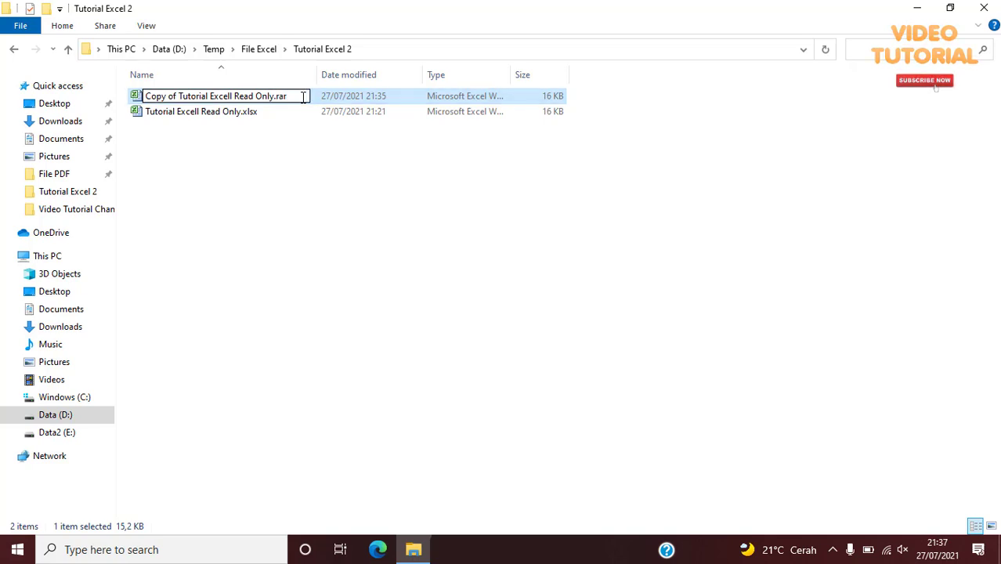
pyautogui.press('Return')
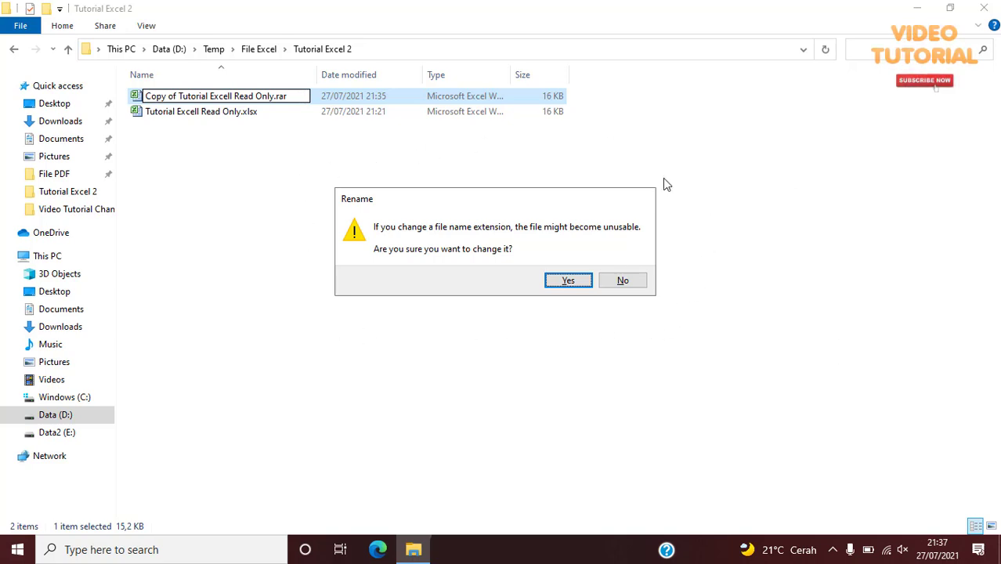
pyautogui.click(565, 283)
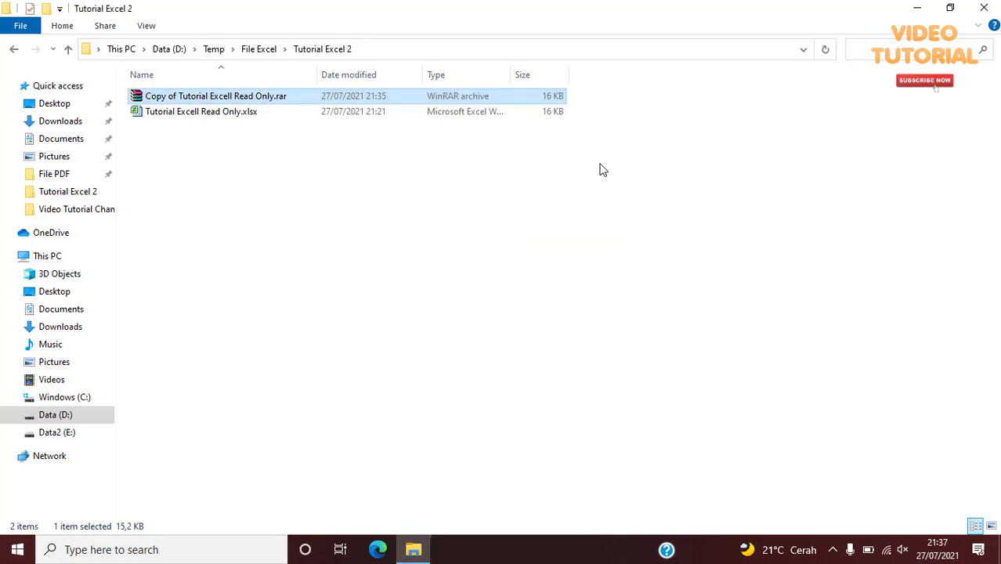
# Step: Open the .rar in WinRAR and extract xl/workbook.xml into the Tutorial Excel 2 folder
pyautogui.doubleClick(274, 103)
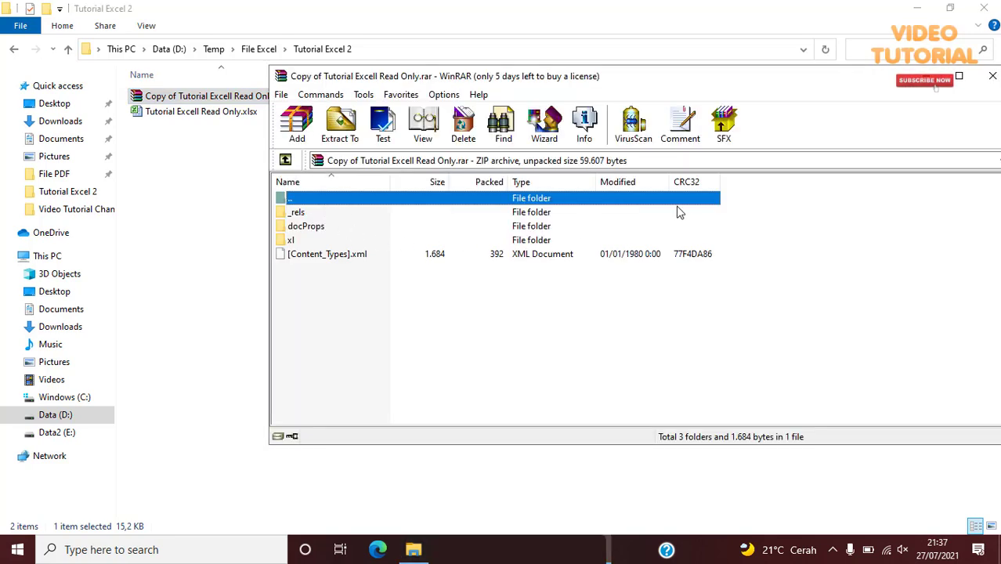
pyautogui.doubleClick(292, 240)
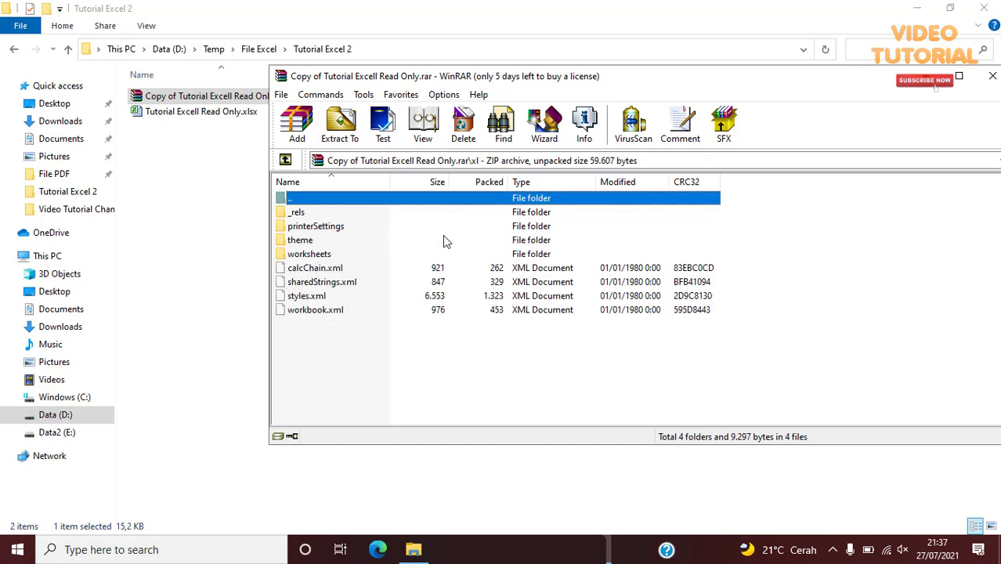
pyautogui.click(335, 312)
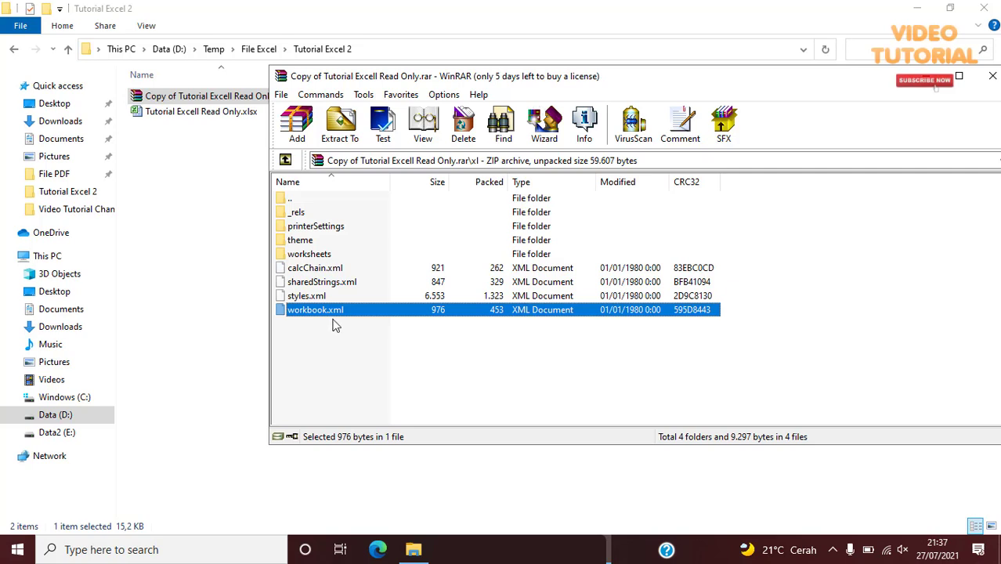
pyautogui.moveTo(335, 319); pyautogui.dragTo(232, 240)
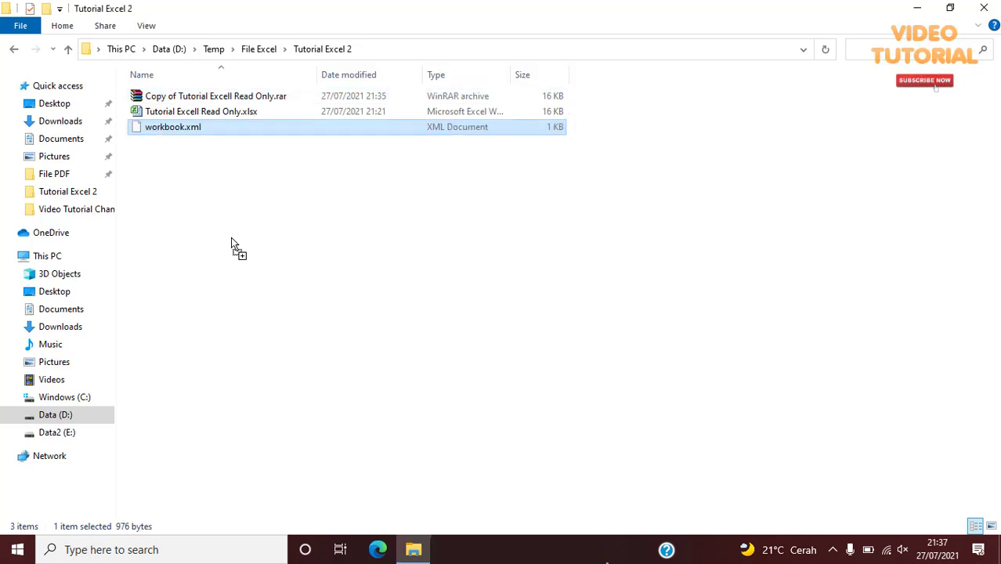
# Step: Open workbook.xml in Notepad and bring up its Edit menu
pyautogui.rightClick(196, 125)
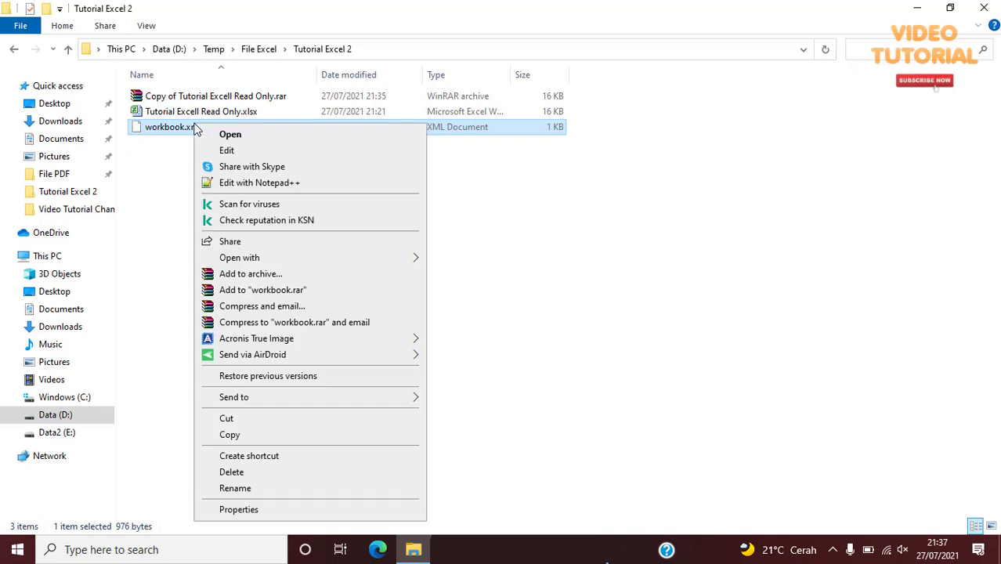
pyautogui.moveTo(239, 257)
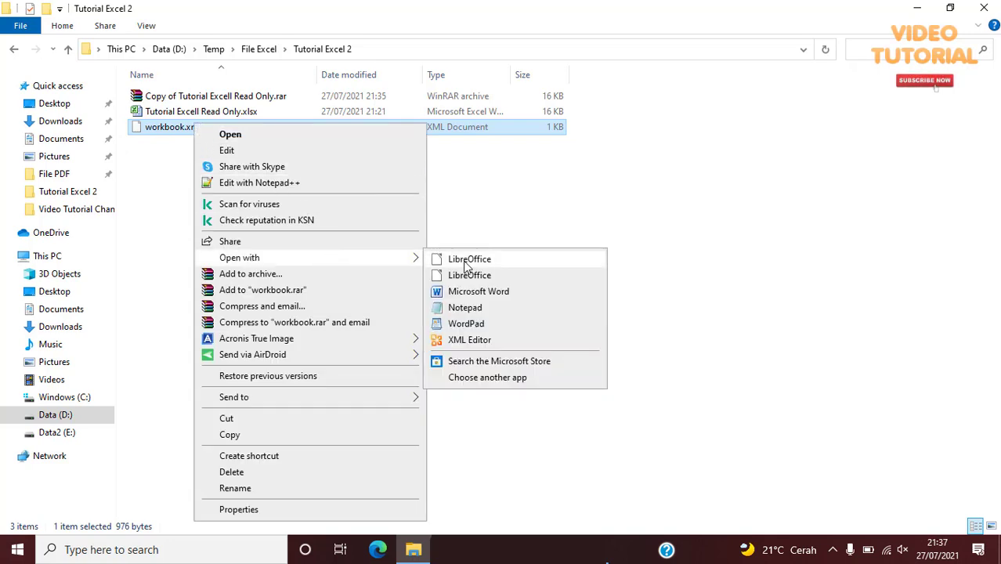
pyautogui.click(470, 307)
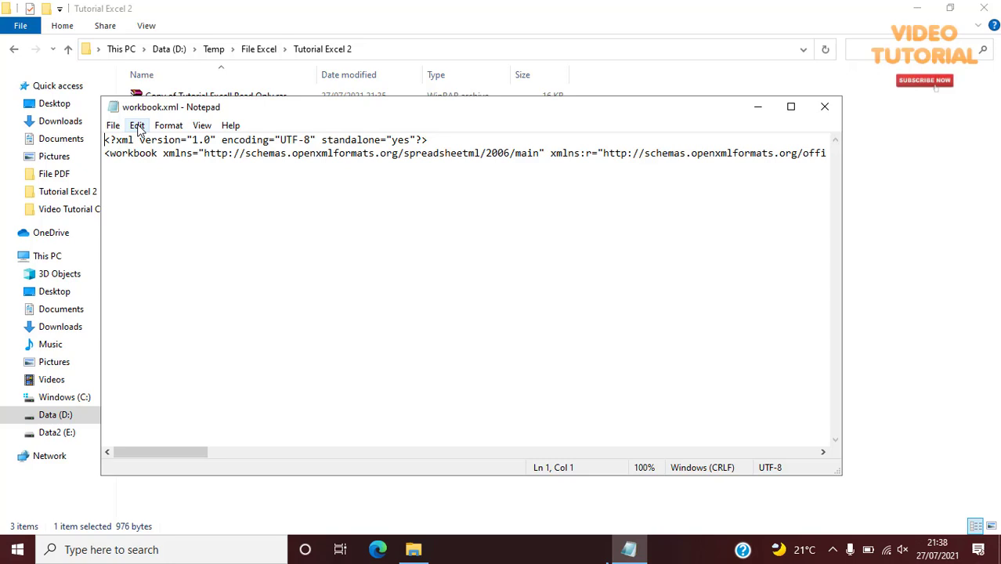
pyautogui.click(138, 127)
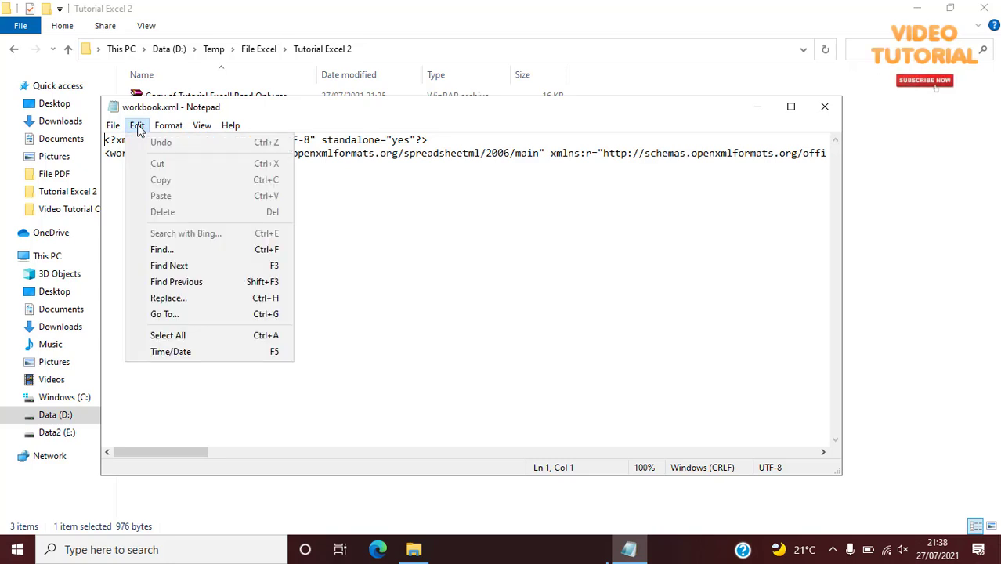
# Step: Find 'filesharing' and delete the <fileSharing readOnlyRecommended="1"/> tag from workbook.xml
pyautogui.click(174, 251)
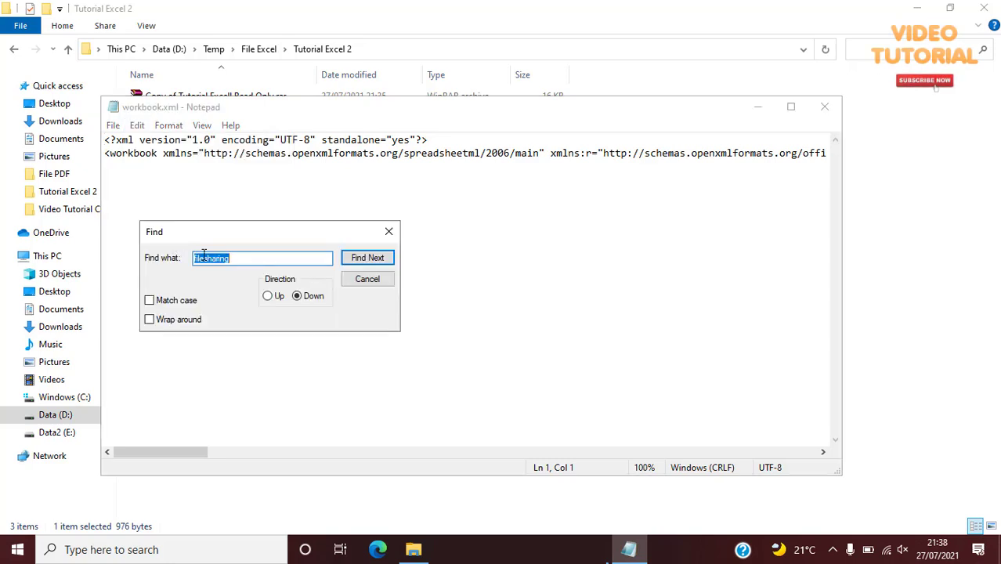
pyautogui.click(250, 261)
pyautogui.click(372, 266)
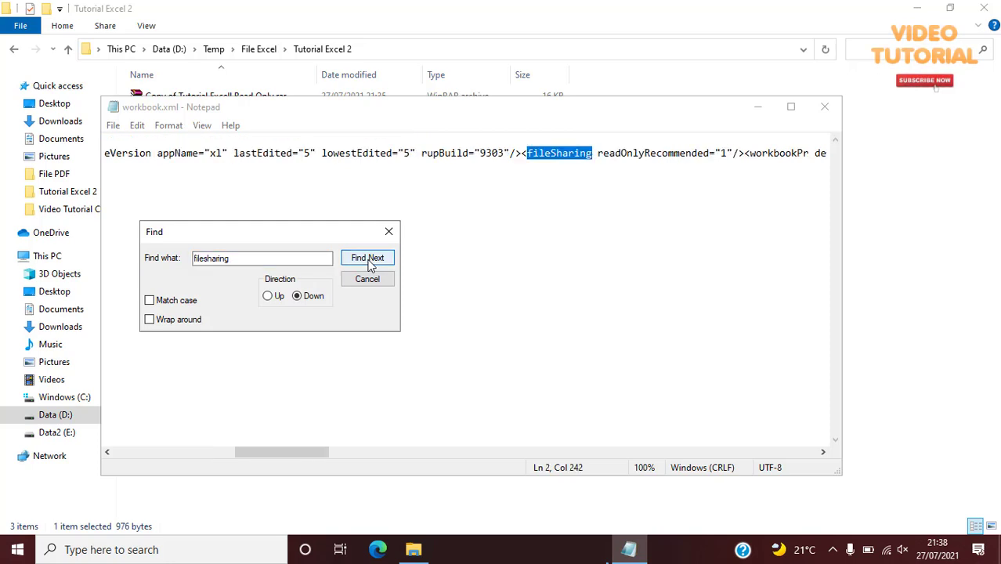
pyautogui.click(791, 106)
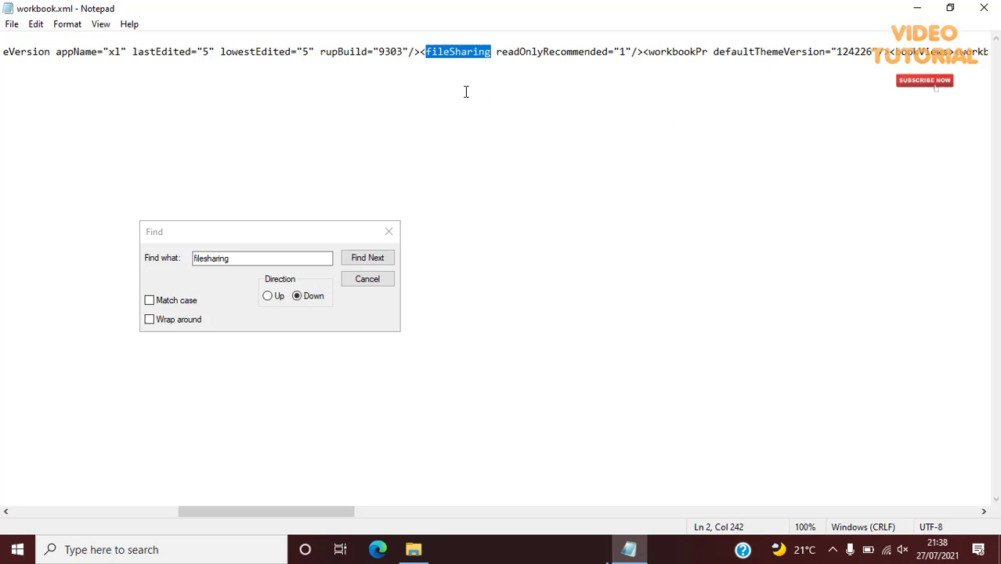
pyautogui.click(421, 51)
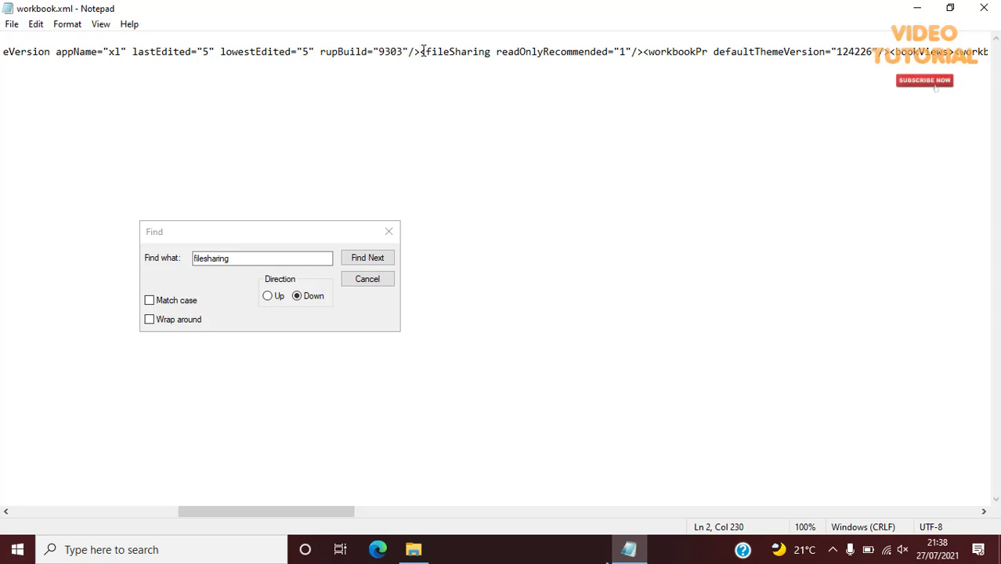
pyautogui.moveTo(421, 51); pyautogui.dragTo(643, 51)
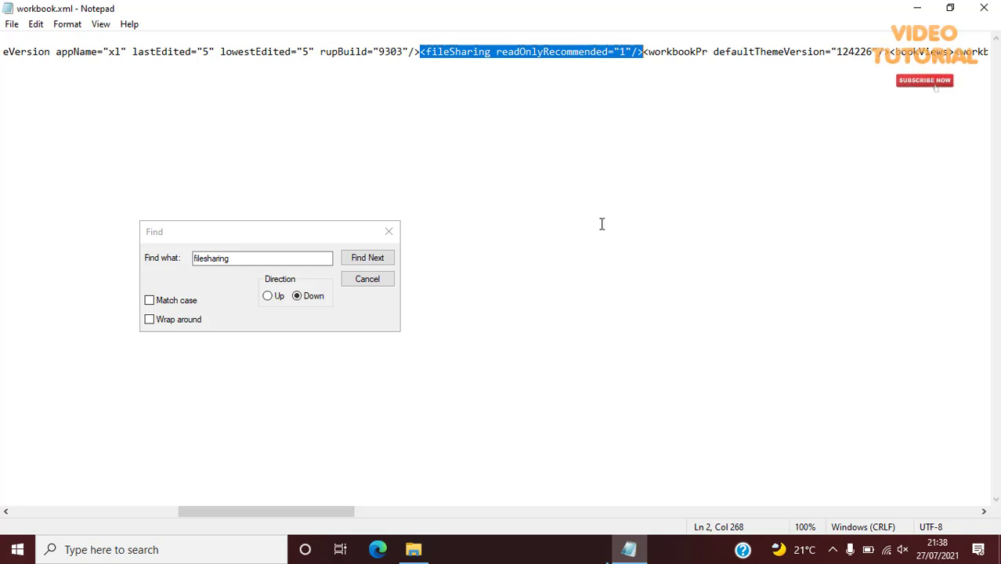
pyautogui.press('Delete')
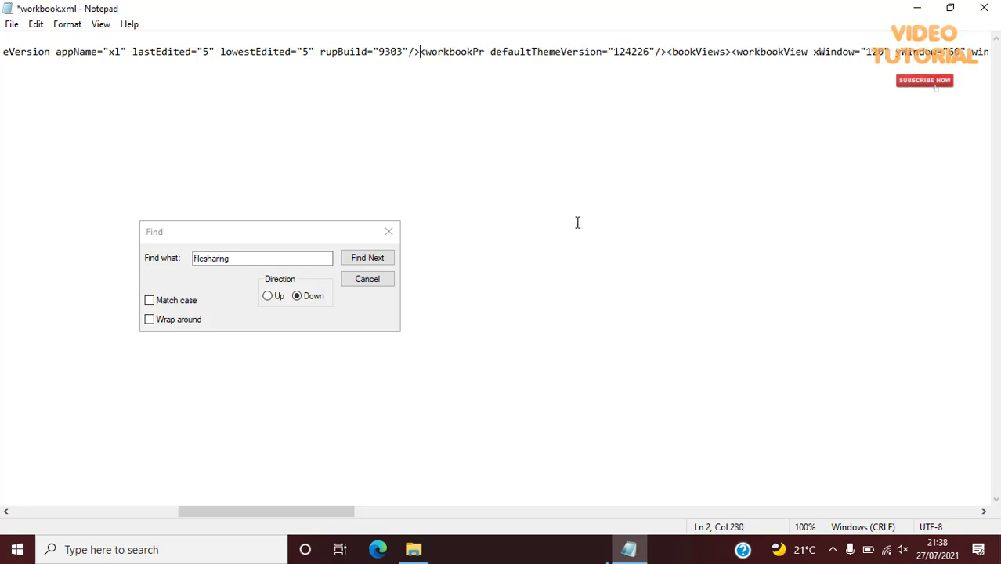
# Step: Save the edited workbook.xml and close Notepad
pyautogui.click(389, 232)
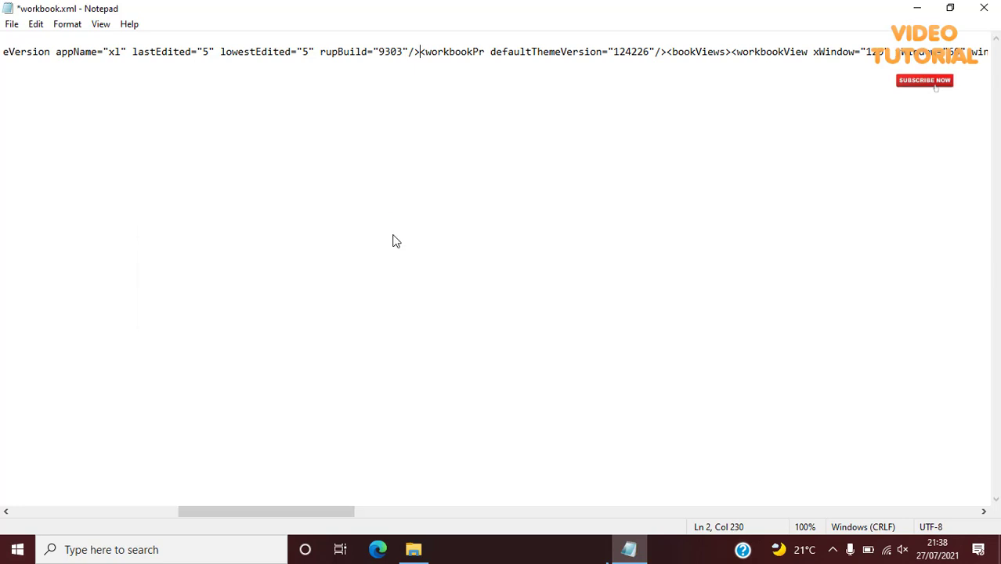
pyautogui.click(12, 25)
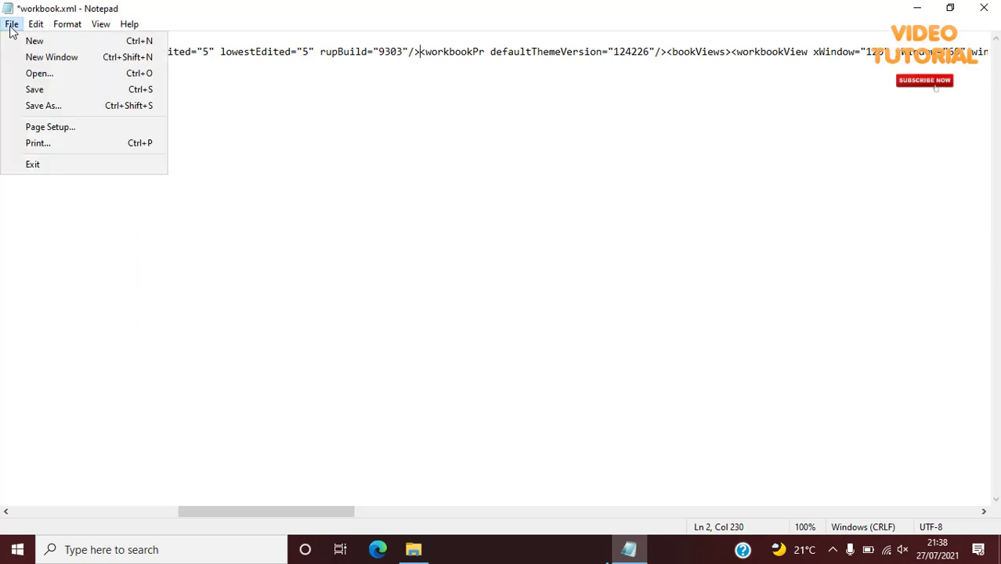
pyautogui.click(35, 90)
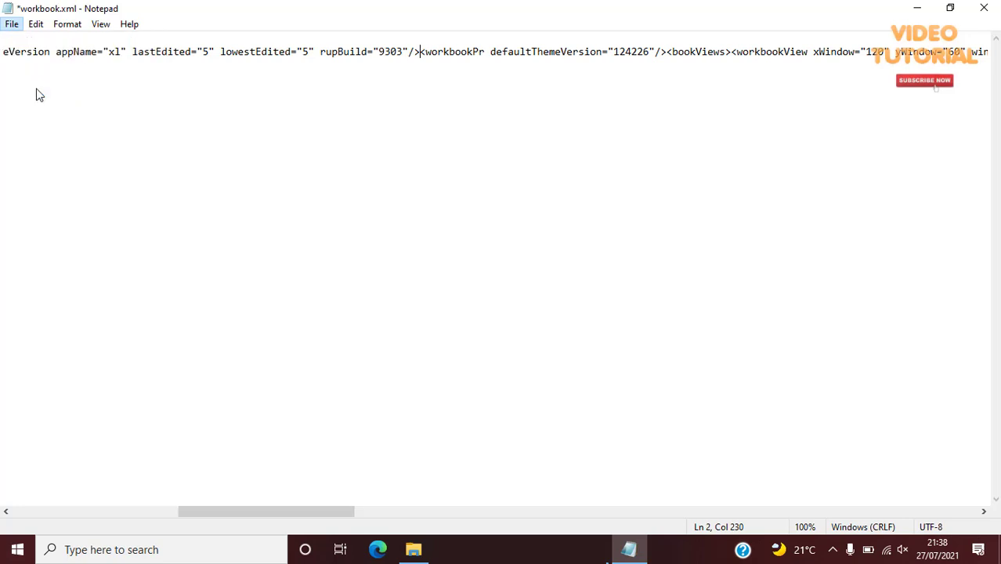
pyautogui.click(996, 8)
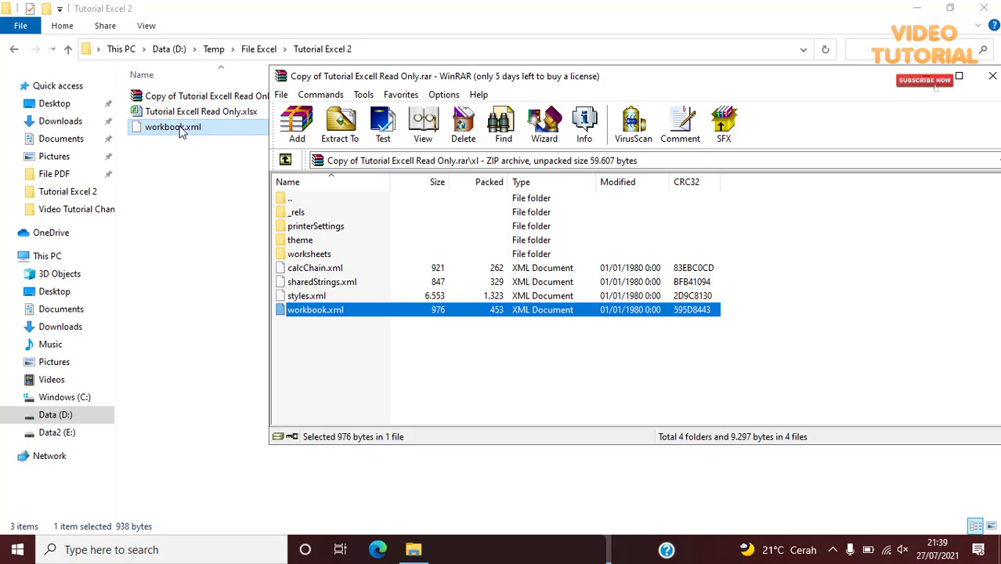
# Step: Put the edited workbook.xml back into the archive's xl folder, confirm the update, and close WinRAR
pyautogui.moveTo(179, 128); pyautogui.dragTo(373, 357)
pyautogui.moveTo(373, 357); pyautogui.dragTo(374, 357)
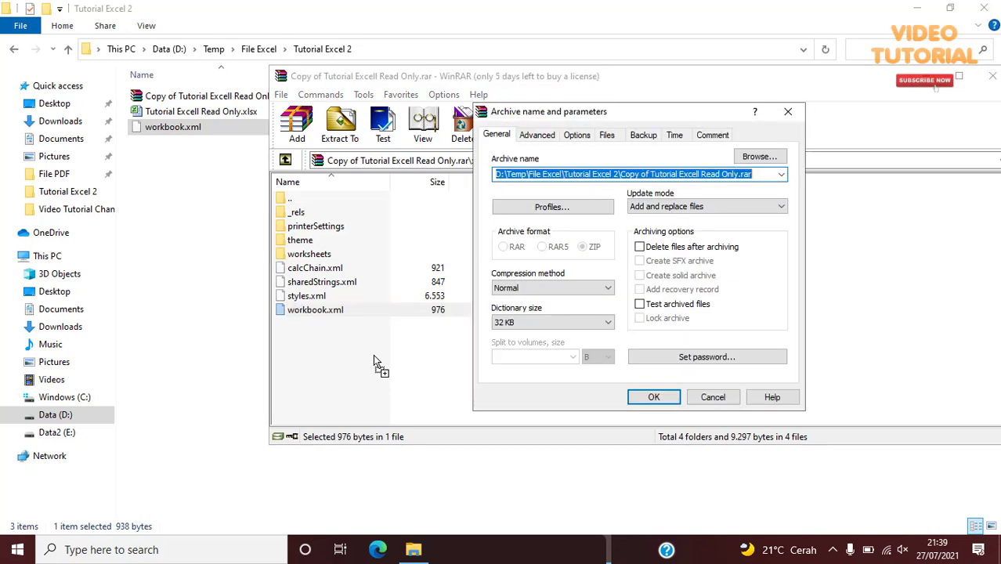
pyautogui.click(640, 397)
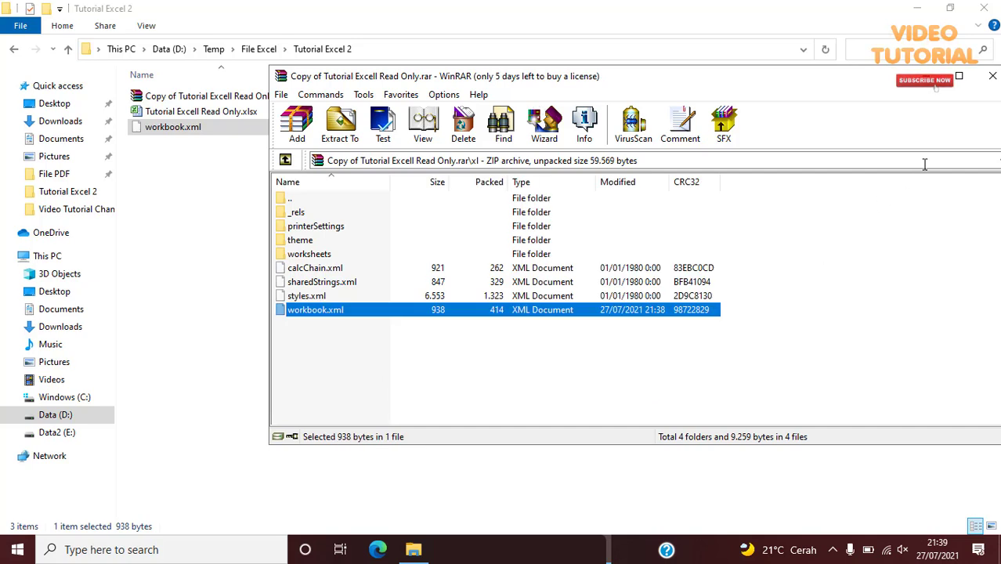
pyautogui.click(991, 79)
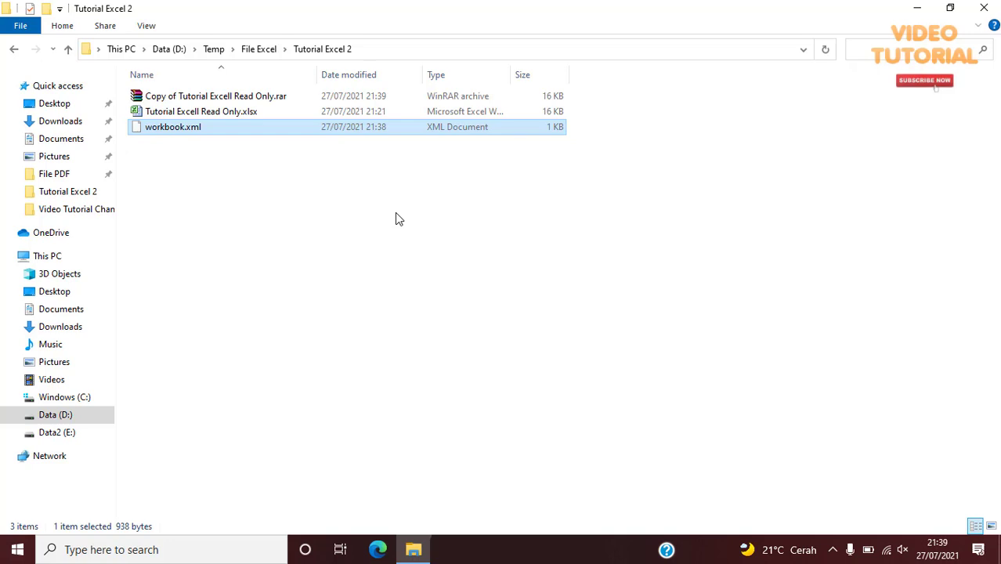
# Step: Rename the archive's extension from .rar back to .xlsx and confirm the change
pyautogui.click(201, 100)
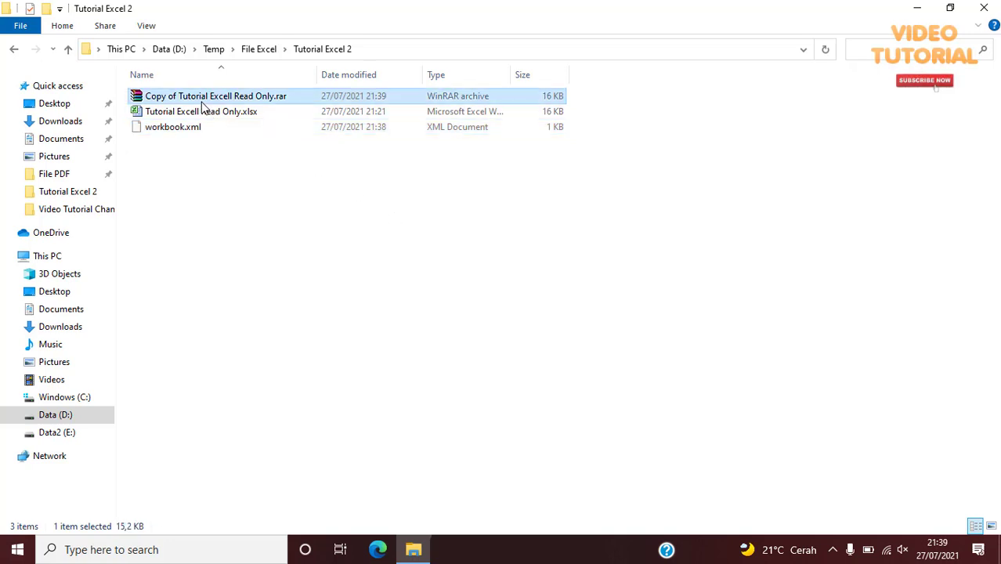
pyautogui.rightClick(280, 102)
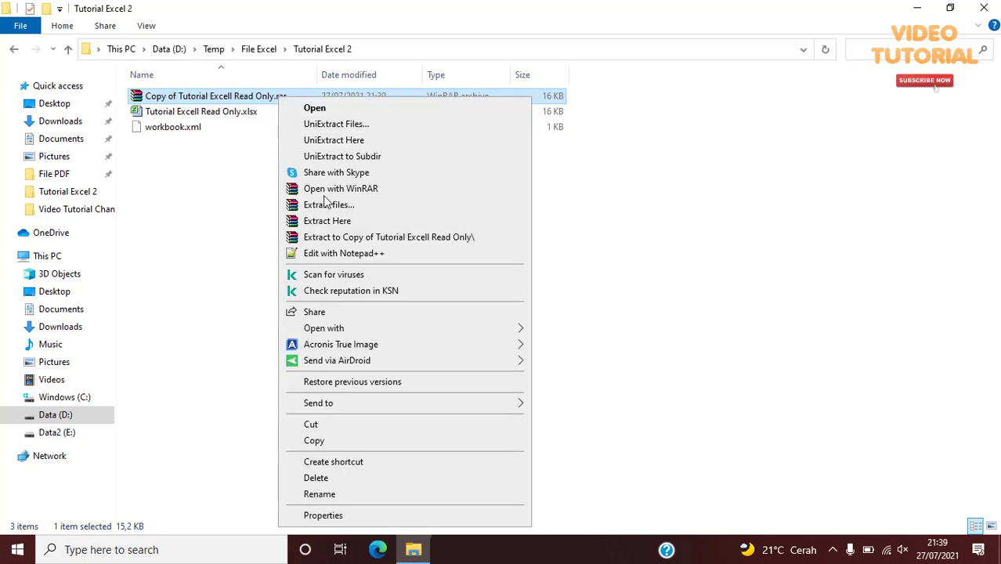
pyautogui.click(320, 494)
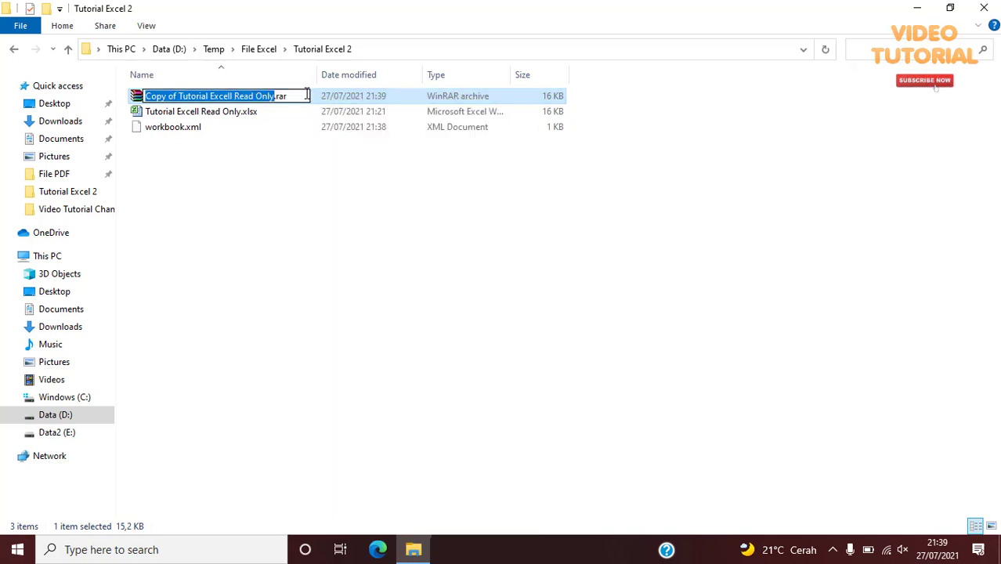
pyautogui.click(308, 96)
pyautogui.press('BackSpace')
pyautogui.press('BackSpace')
pyautogui.press('BackSpace')
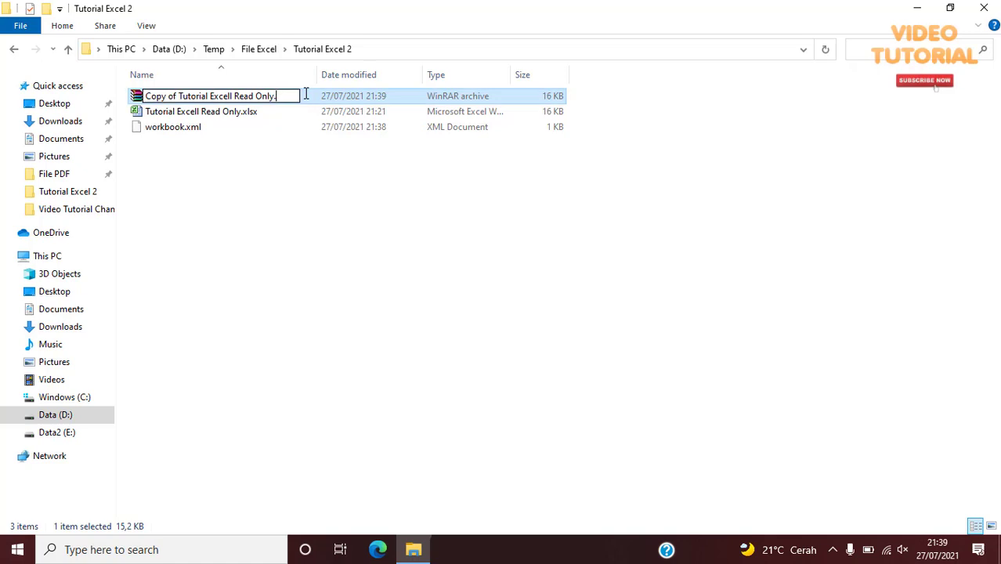
pyautogui.write('x')
pyautogui.write('l')
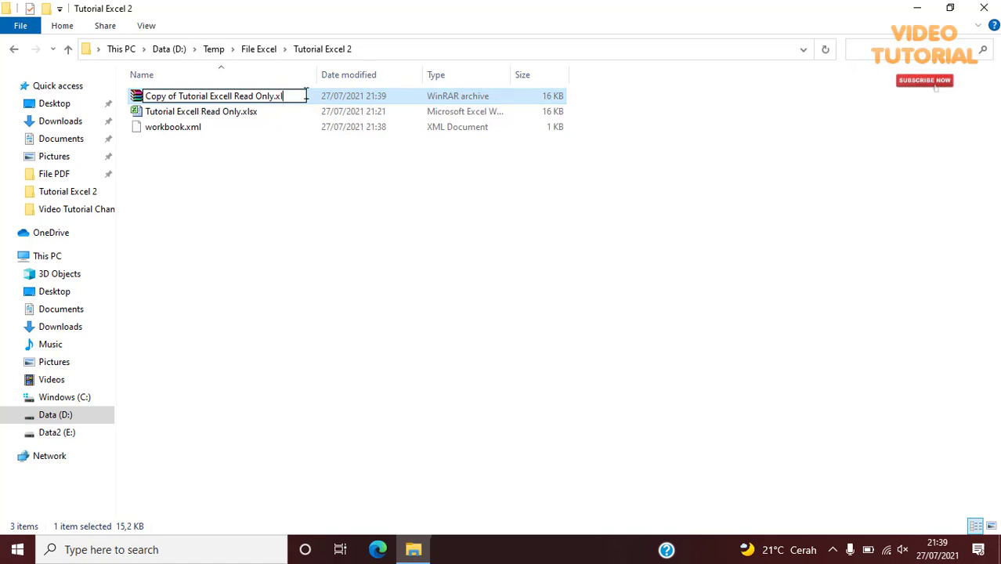
pyautogui.write('s')
pyautogui.write('x')
pyautogui.press('Return')
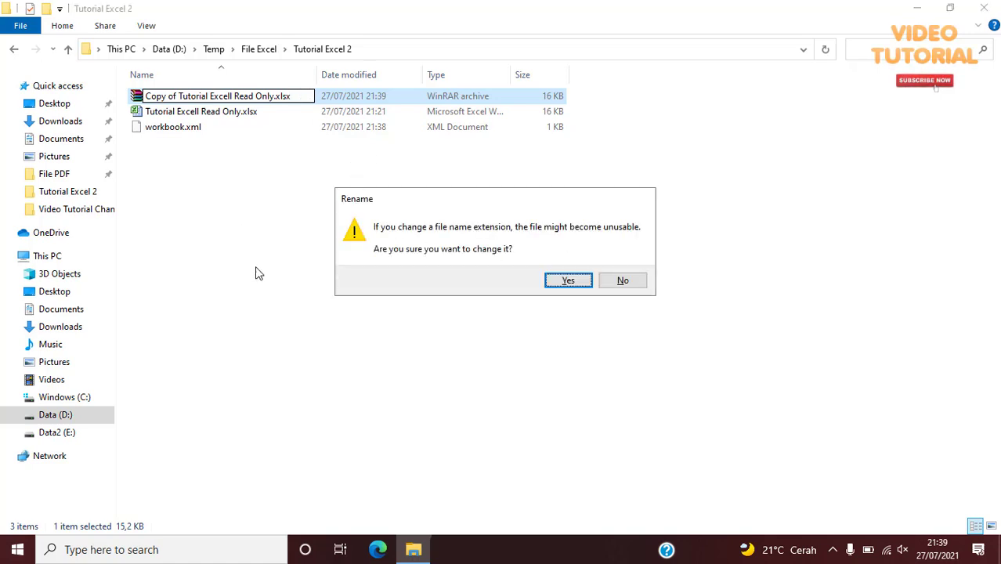
pyautogui.click(568, 282)
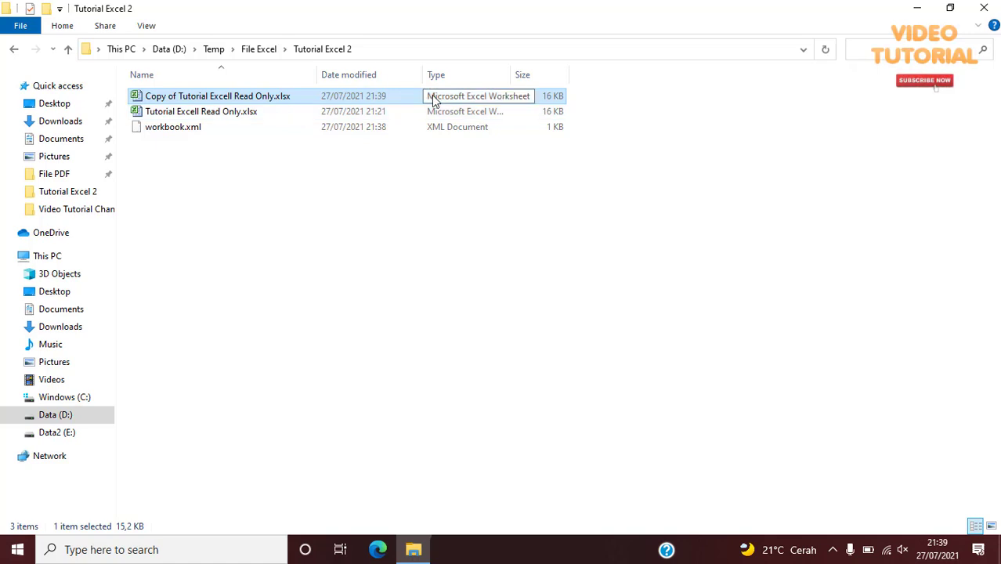
# Step: Open the .xlsx copy in Excel without a read-only prompt and widen column F
pyautogui.doubleClick(290, 97)
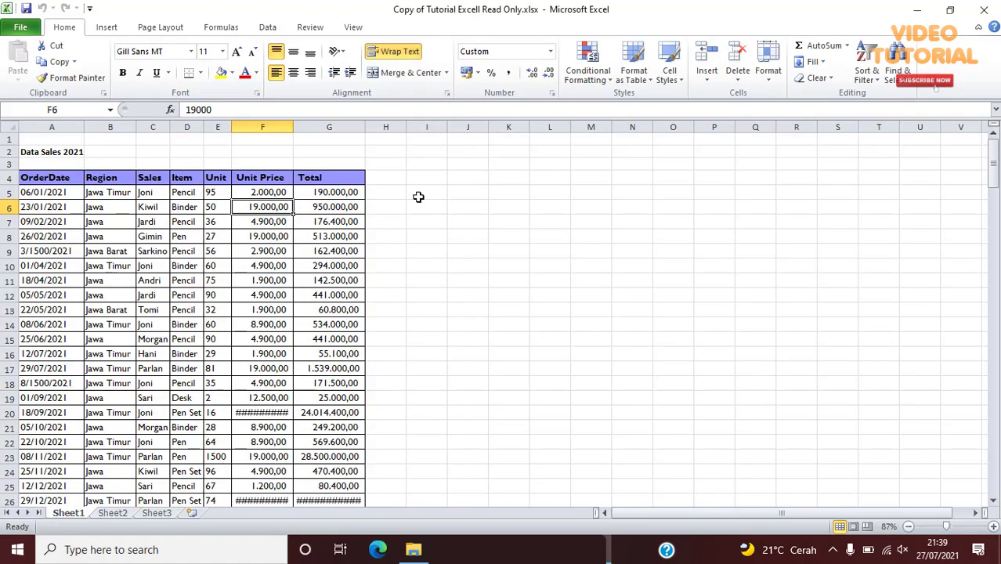
pyautogui.doubleClick(293, 128)
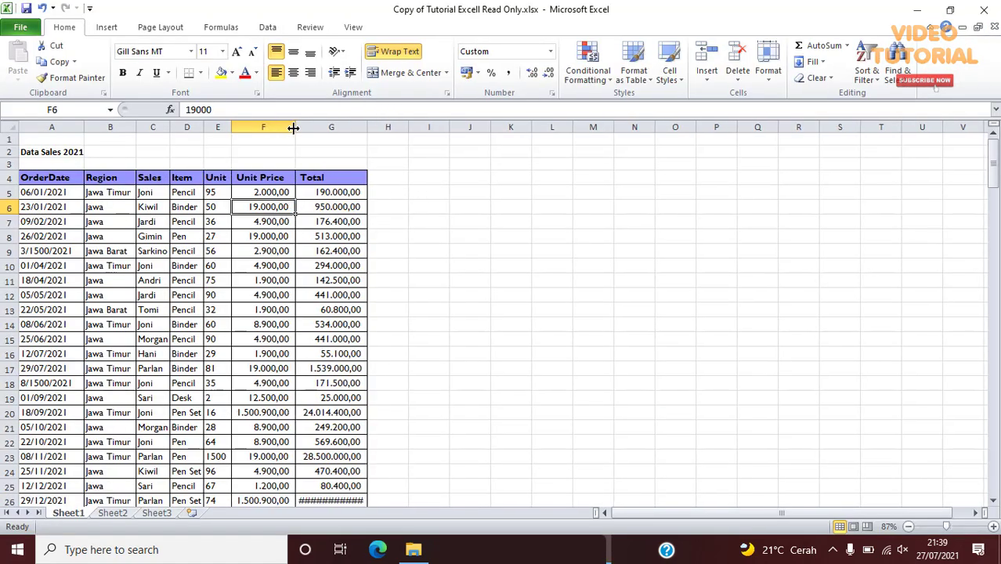
pyautogui.click(378, 177)
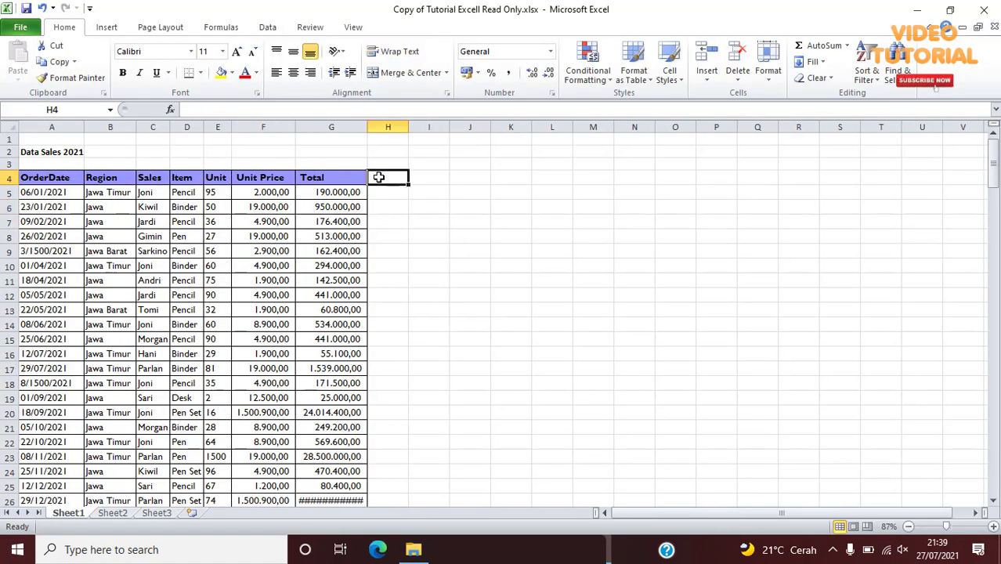
# Step: Set Unit Price F6 to 19500 and F7 to 5.900, then close Excel saving changes
pyautogui.click(270, 194)
pyautogui.click(268, 207)
pyautogui.write('1950')
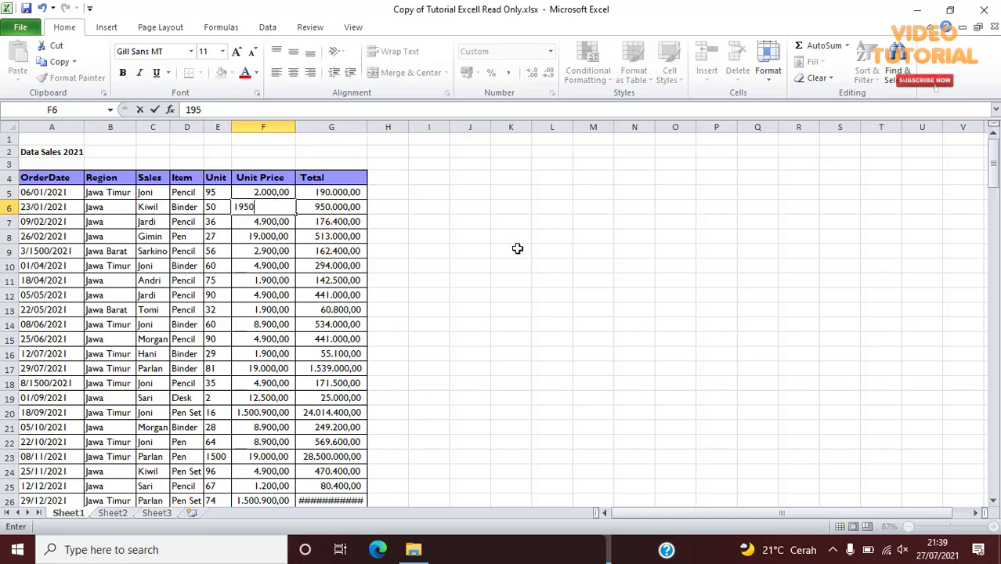
pyautogui.write('0')
pyautogui.press('Return')
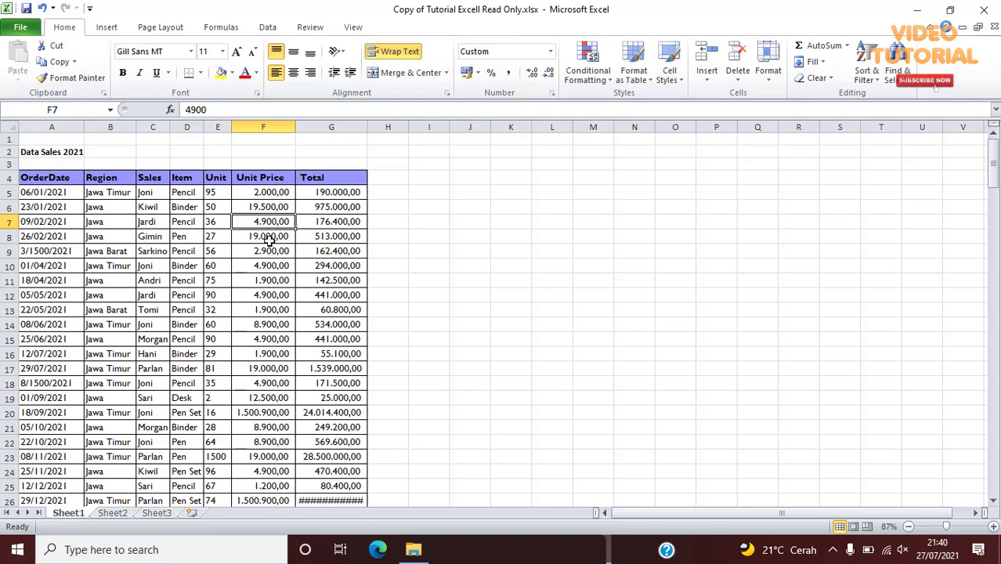
pyautogui.write('5')
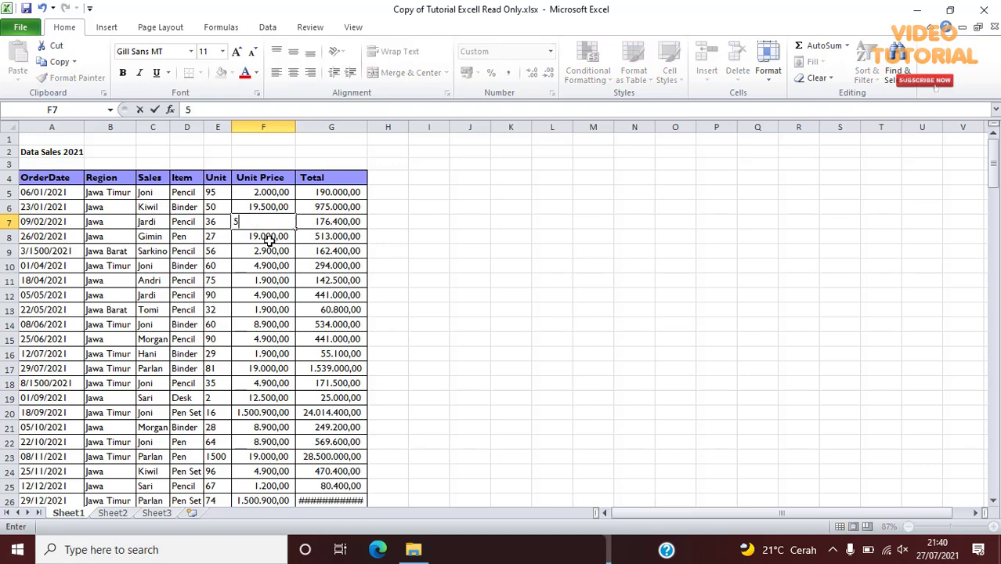
pyautogui.write('.900')
pyautogui.press('Return')
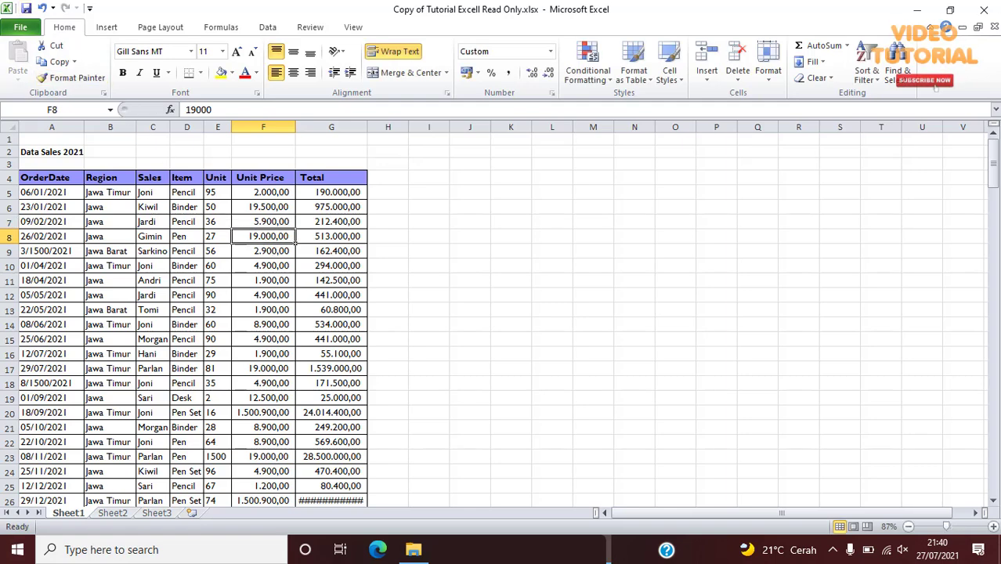
pyautogui.click(984, 9)
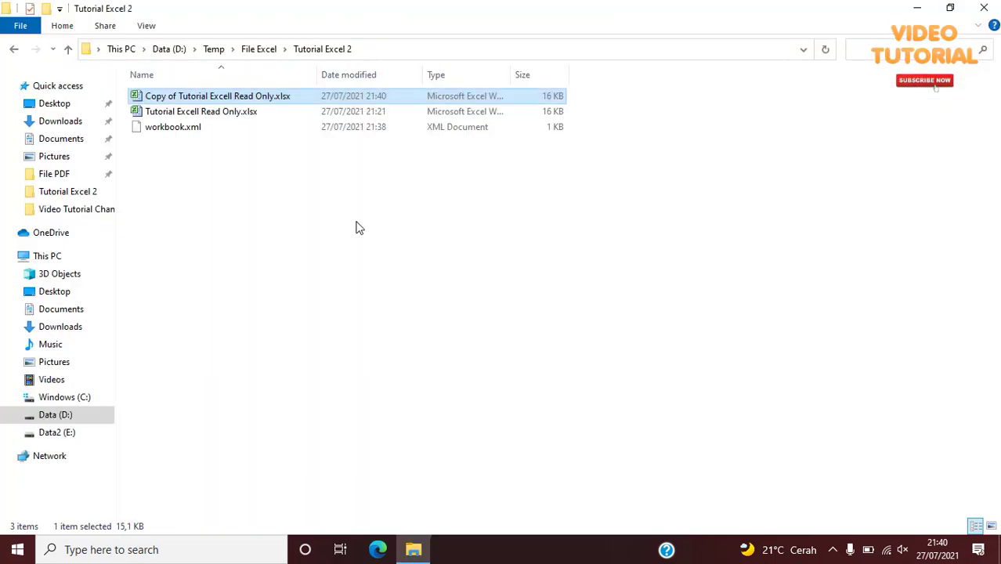
# Step: Reopen and close the copy, then open the original and decline its read-only prompt
pyautogui.doubleClick(235, 95)
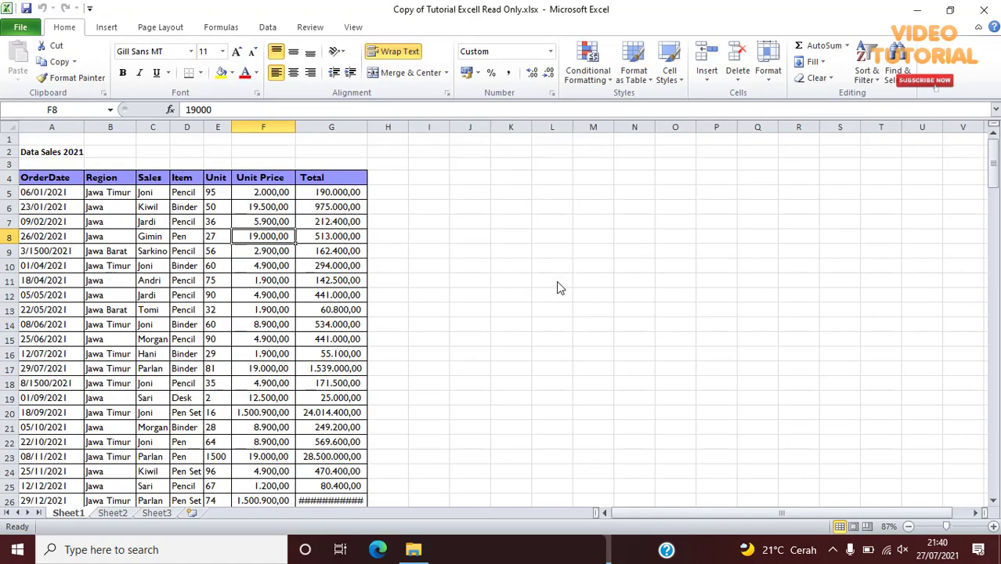
pyautogui.click(984, 10)
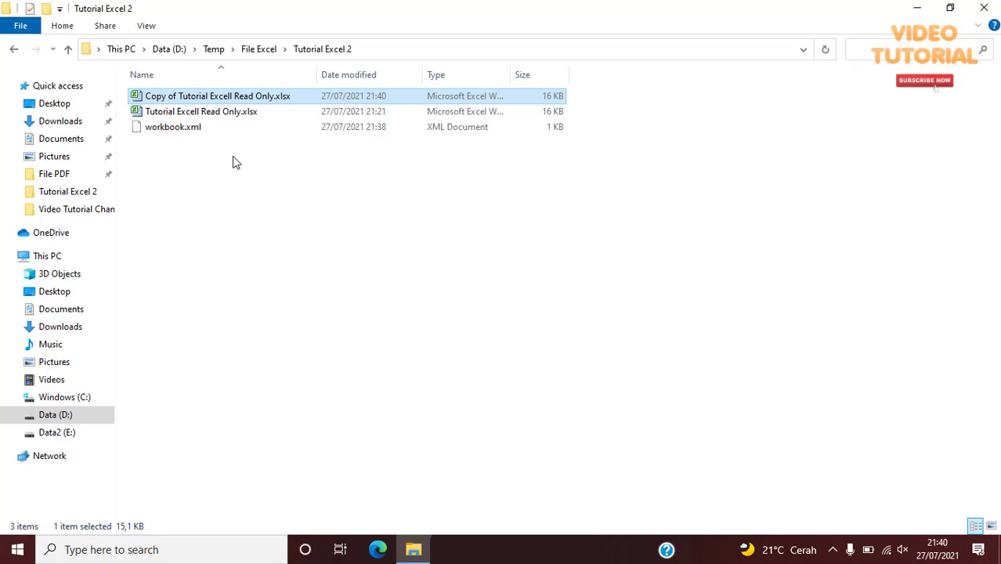
pyautogui.doubleClick(250, 115)
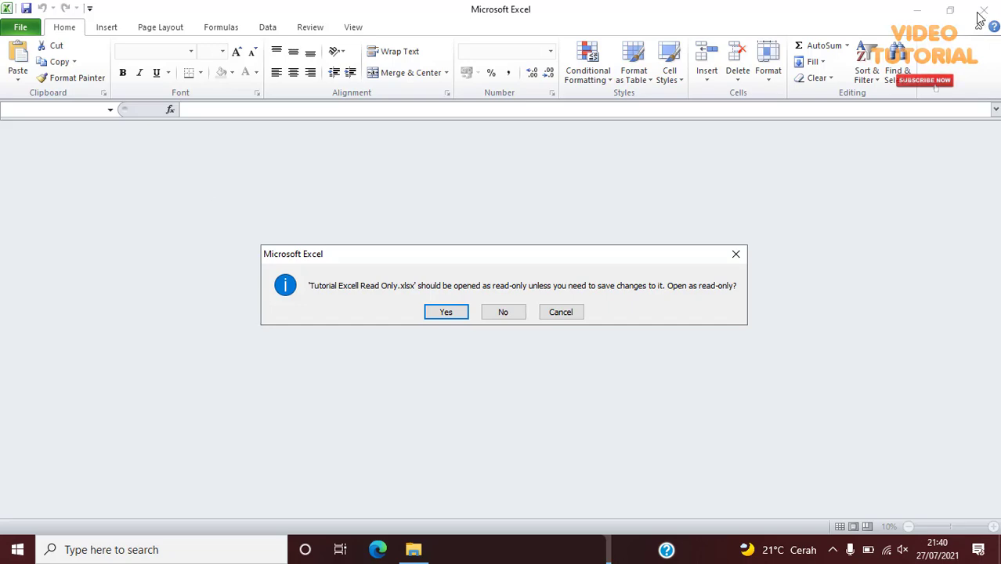
pyautogui.click(510, 310)
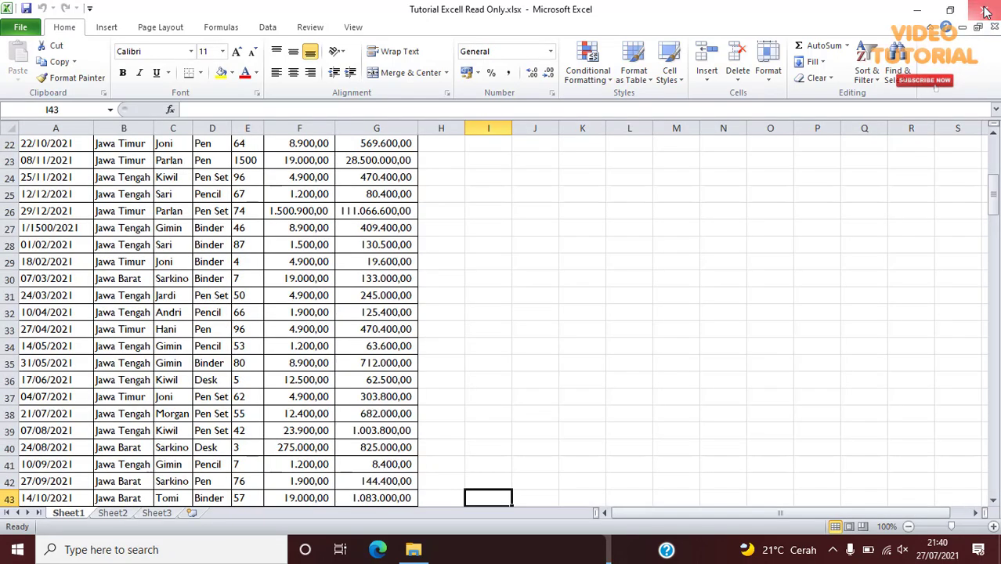
# Step: Close the original and reopen the copy, which keeps F6 19.500,00 and F7 5.900,00
pyautogui.click(984, 9)
pyautogui.click(255, 100)
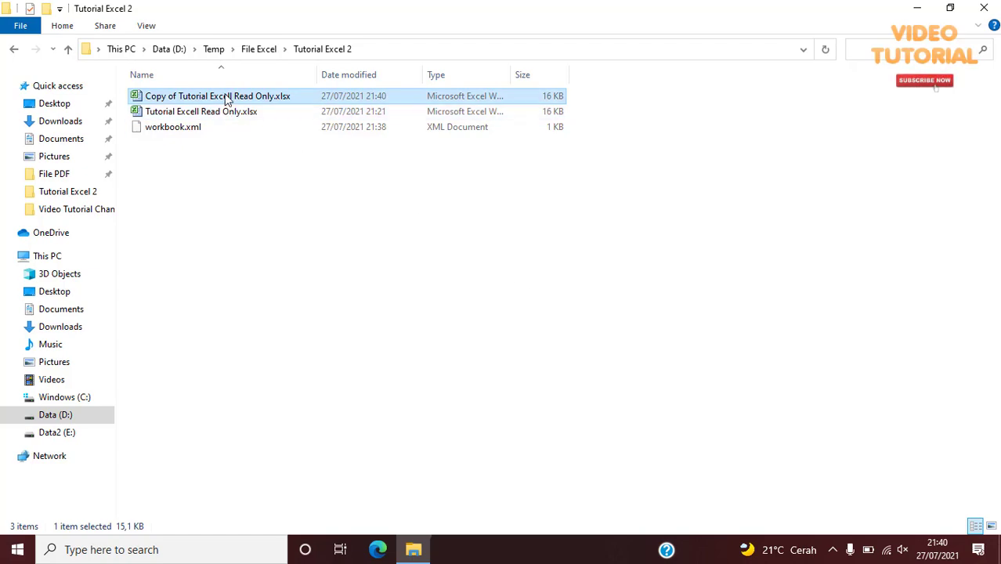
pyautogui.doubleClick(225, 97)
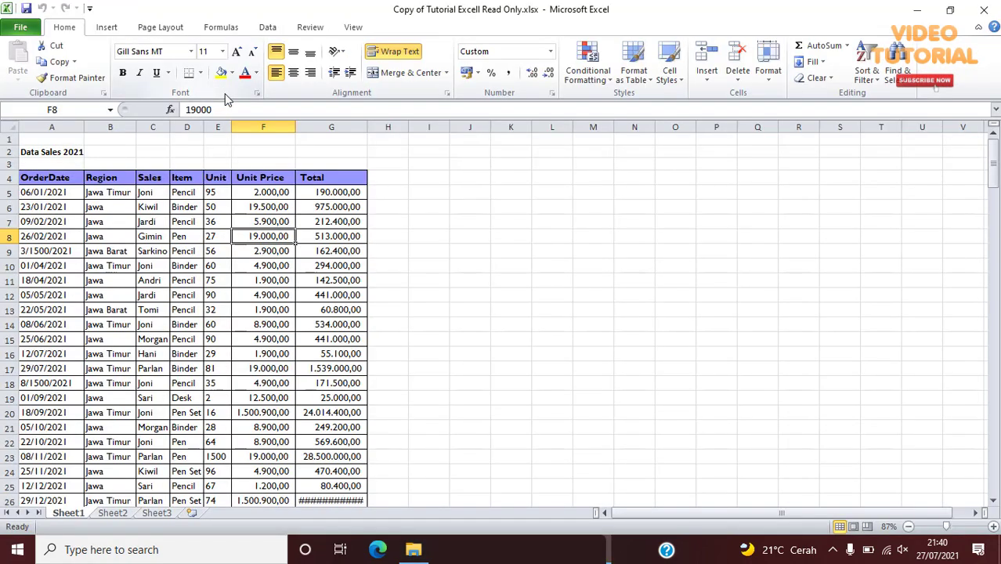